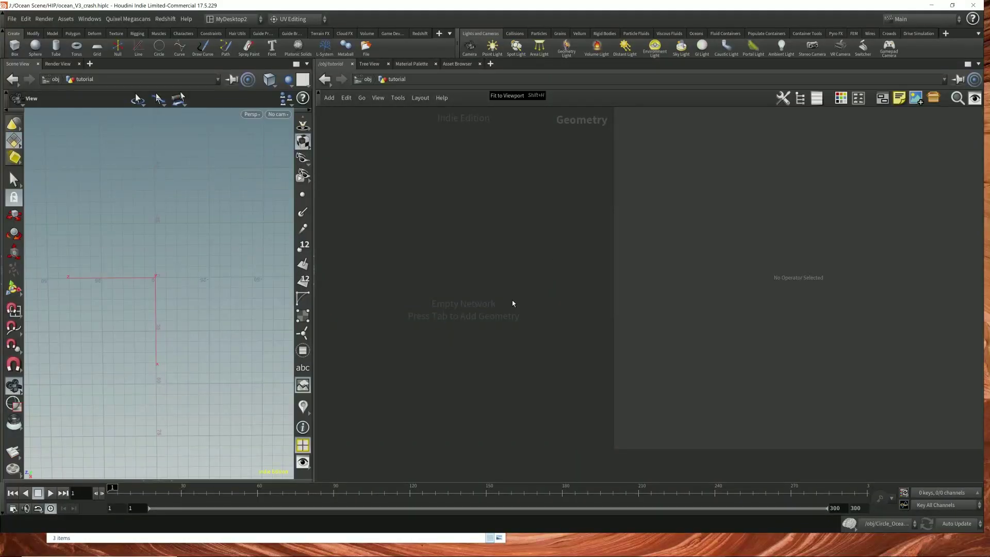
Add an Ocean Spectrum node (oceanspectrum1) and position it in the network
key(Tab)
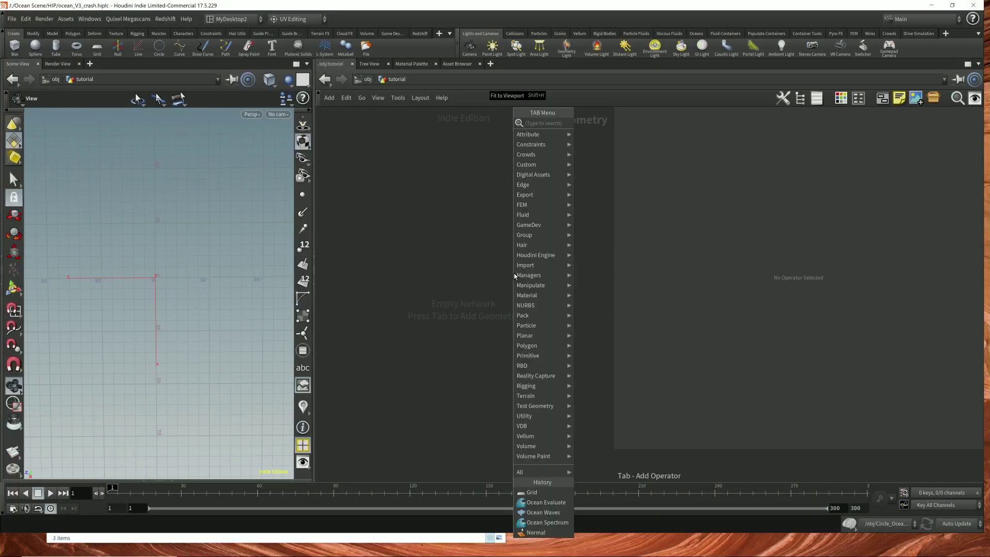
text(oce)
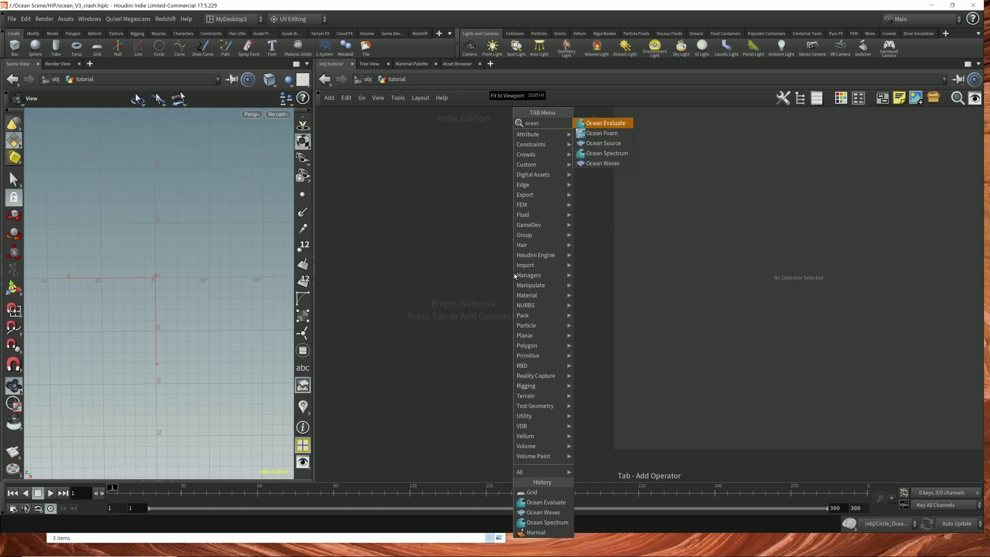
text(an)
key(Return)
click(539, 233)
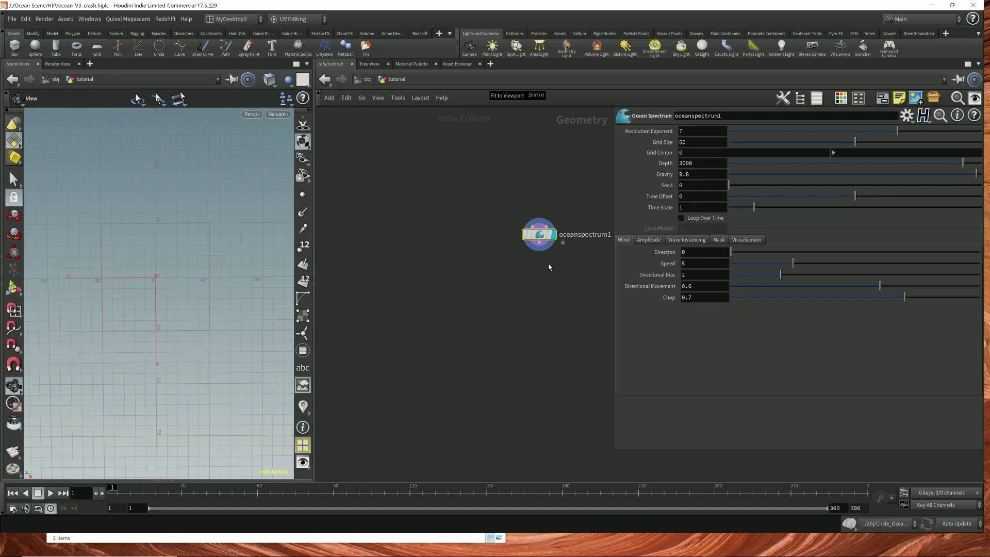
drag(552, 250, 536, 280)
Browse oceanspectrum1's Wind, Amplitude and Mask tabs, then filter the node list for 'ocean ev'
click(654, 242)
click(699, 243)
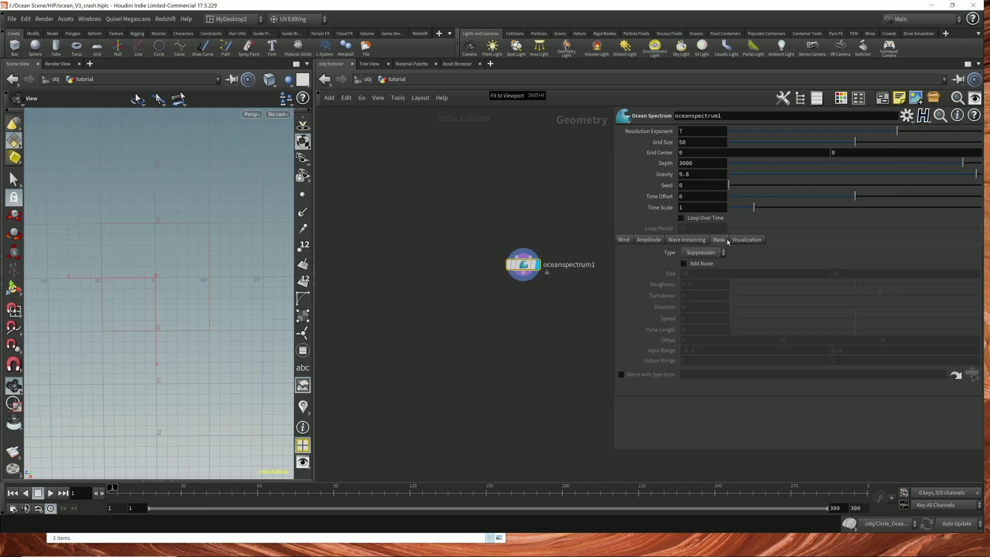
click(727, 242)
click(702, 243)
click(649, 243)
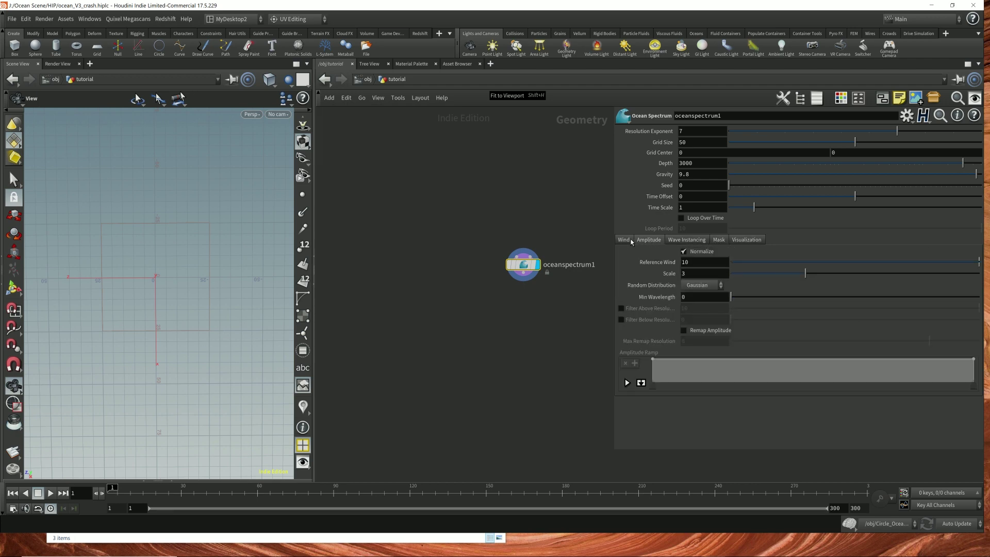
click(625, 242)
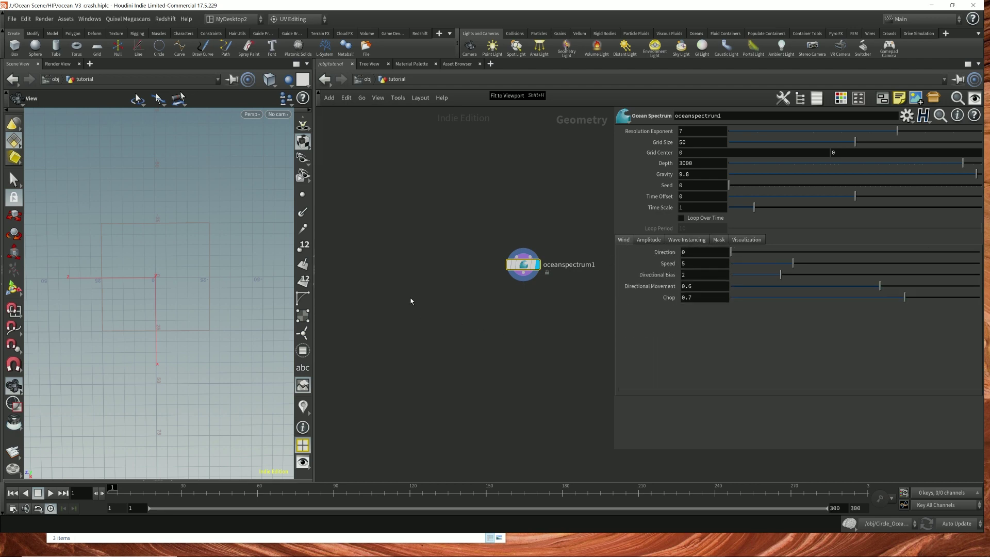
key(Tab)
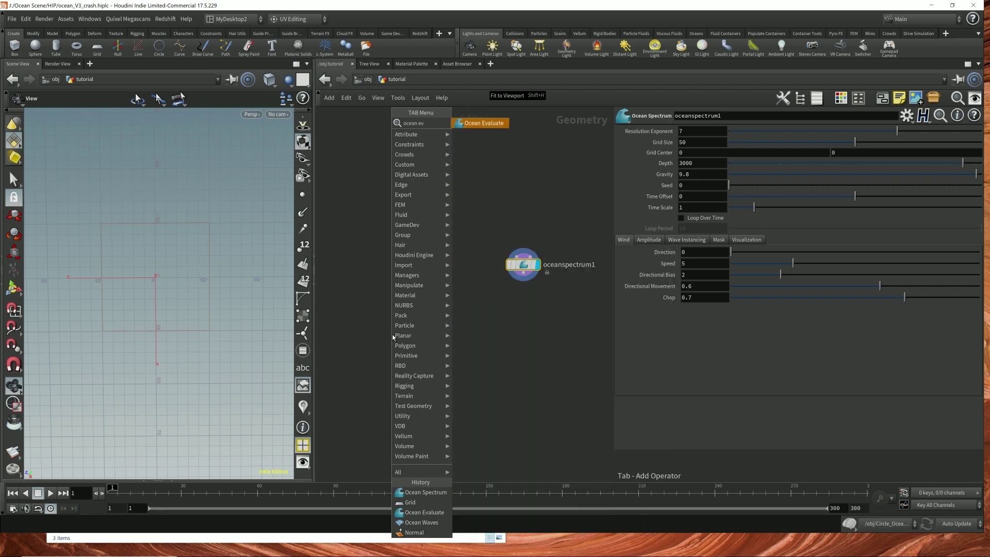
Place an Ocean Evaluate node below the spectrum and wire oceanspectrum1 into it
key(Return)
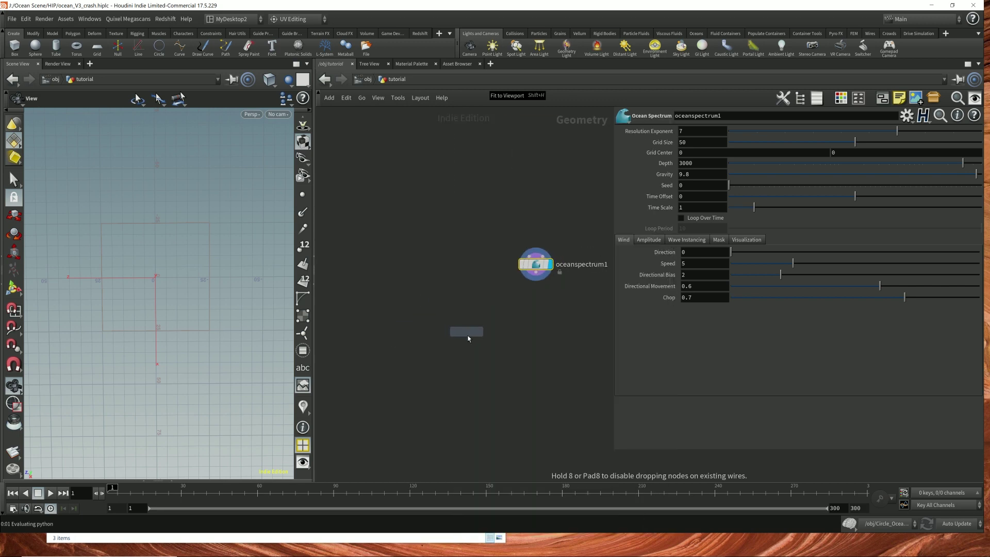
click(466, 354)
drag(474, 360, 479, 361)
click(531, 280)
click(491, 341)
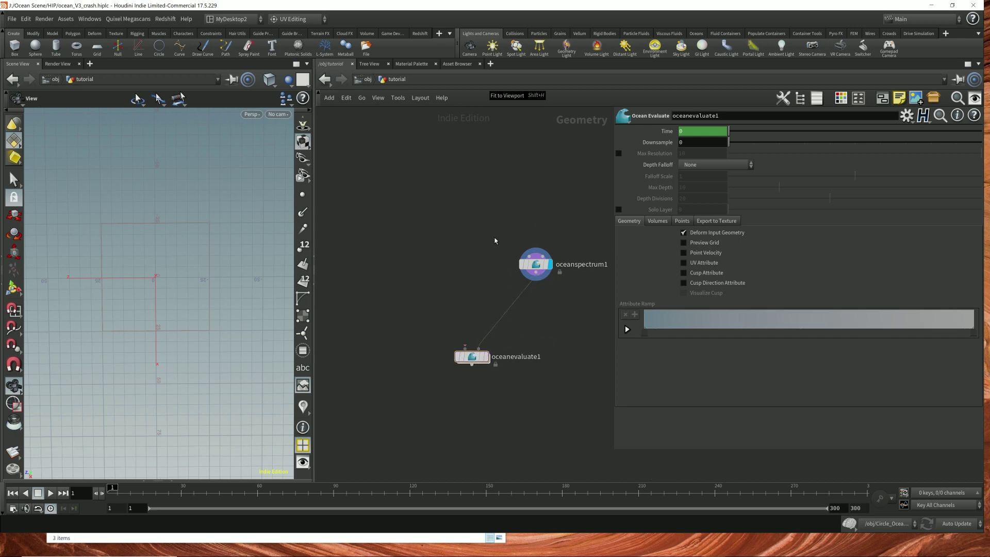
Add a Grid node (grid1) and wire it into oceanevaluate1's first input
click(534, 260)
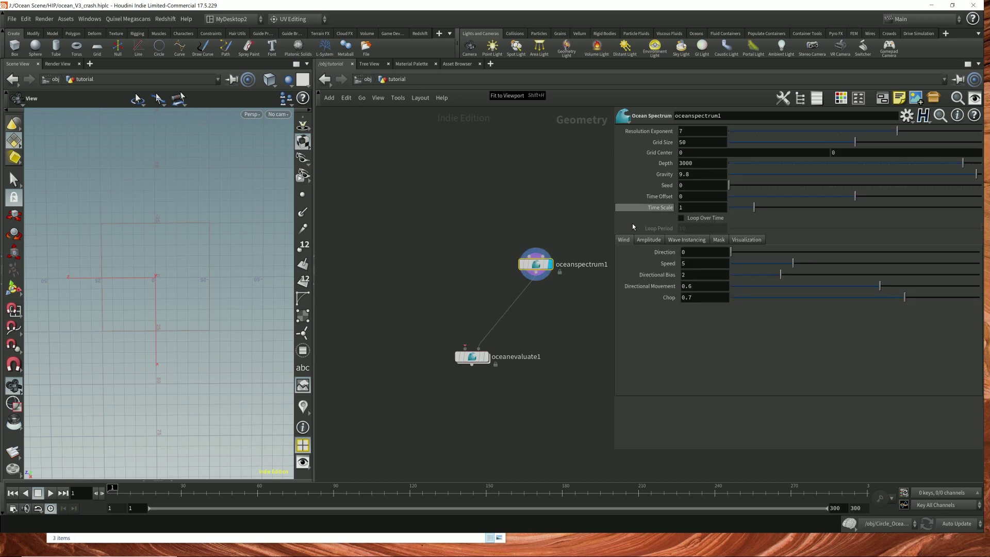
click(381, 261)
key(Tab)
key(Return)
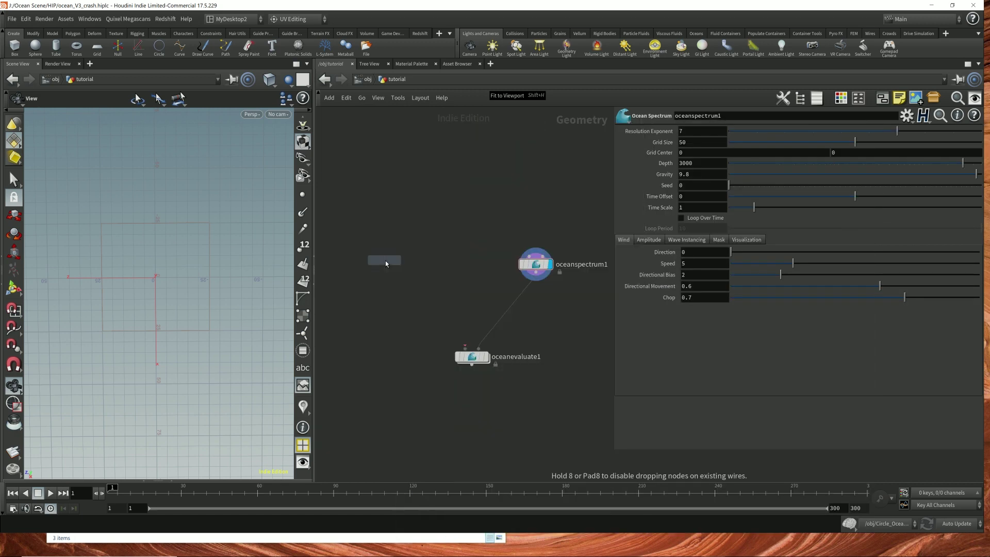
click(416, 265)
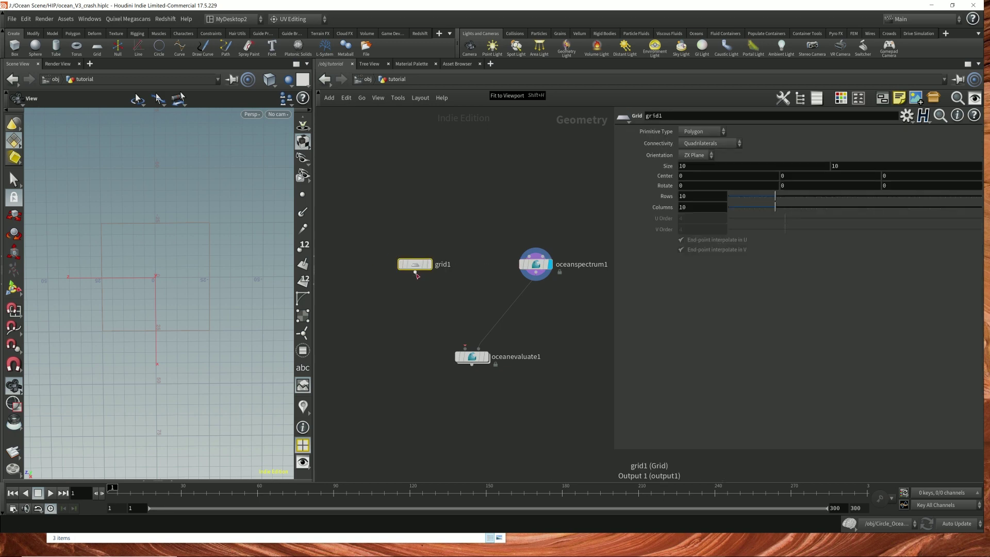
drag(416, 273, 466, 349)
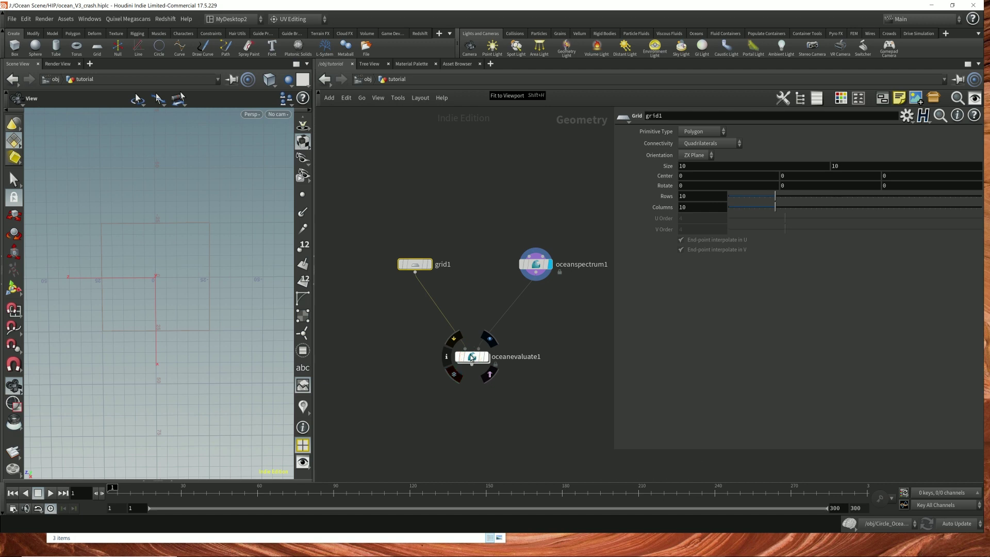
Set the display flag on oceanevaluate1 and view the wave-rippled grid from a low angle
click(431, 264)
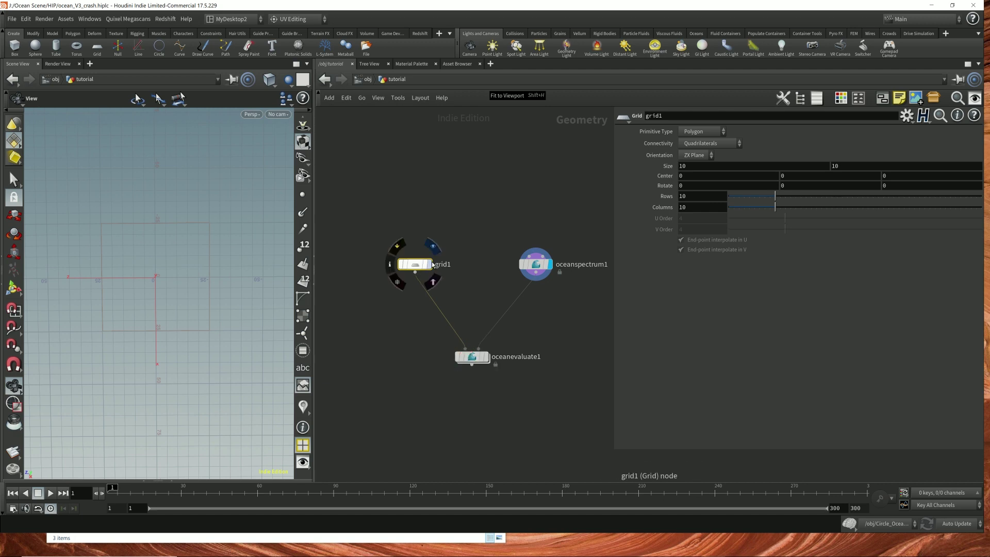
click(536, 264)
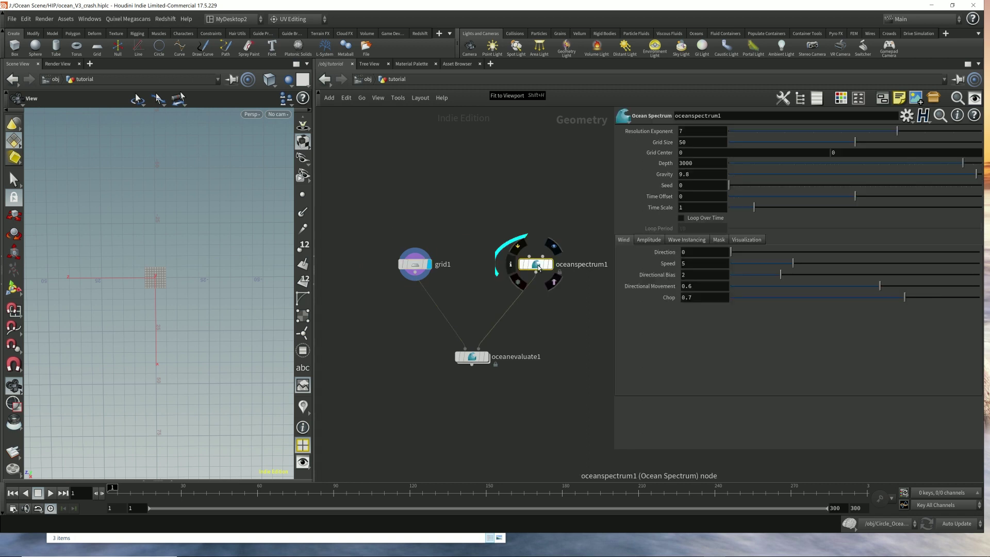
click(486, 356)
click(472, 357)
drag(243, 276, 236, 309)
Set grid1's Size to 100 by 100 and frame the enlarged grid
drag(388, 219, 435, 275)
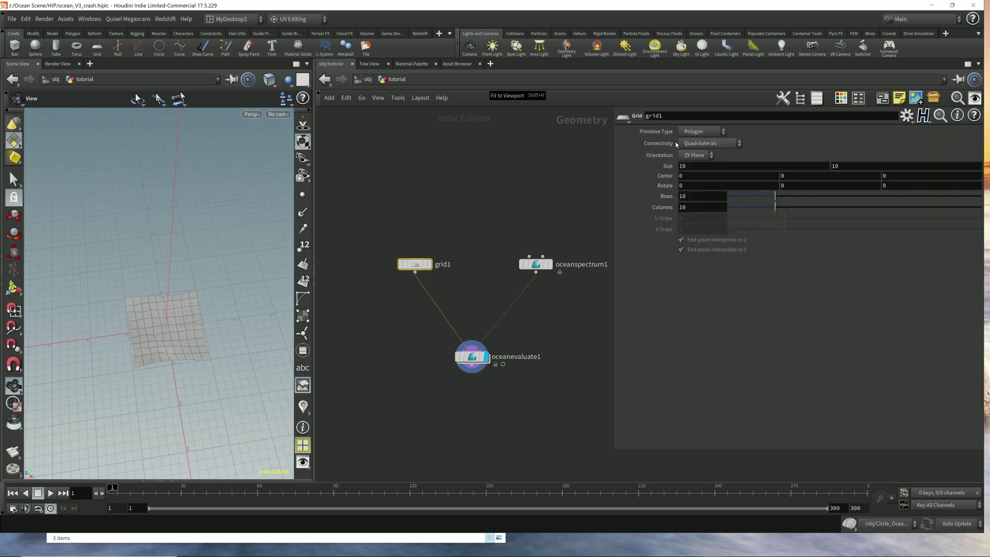
middle_drag(666, 165, 693, 148)
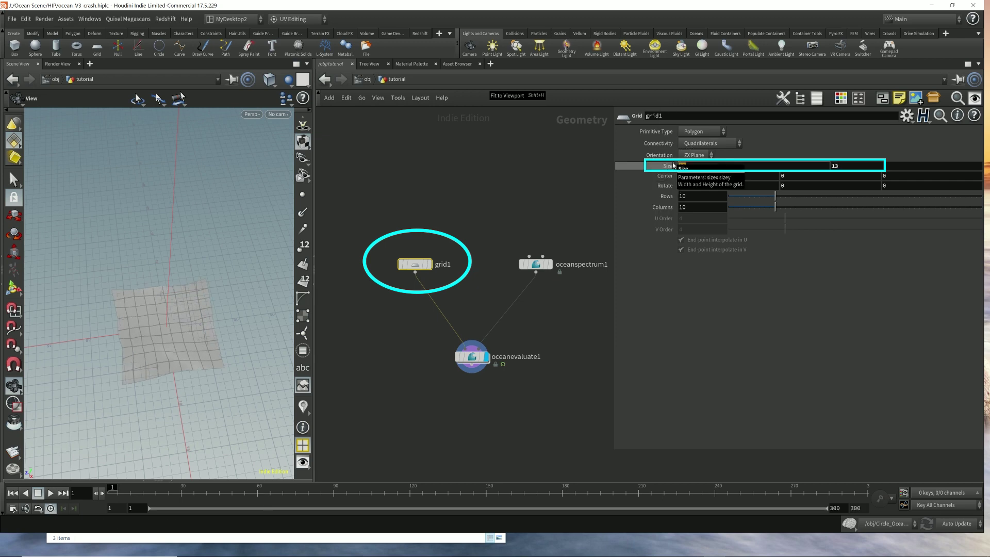
text(100)
key(Tab)
text(100)
key(Return)
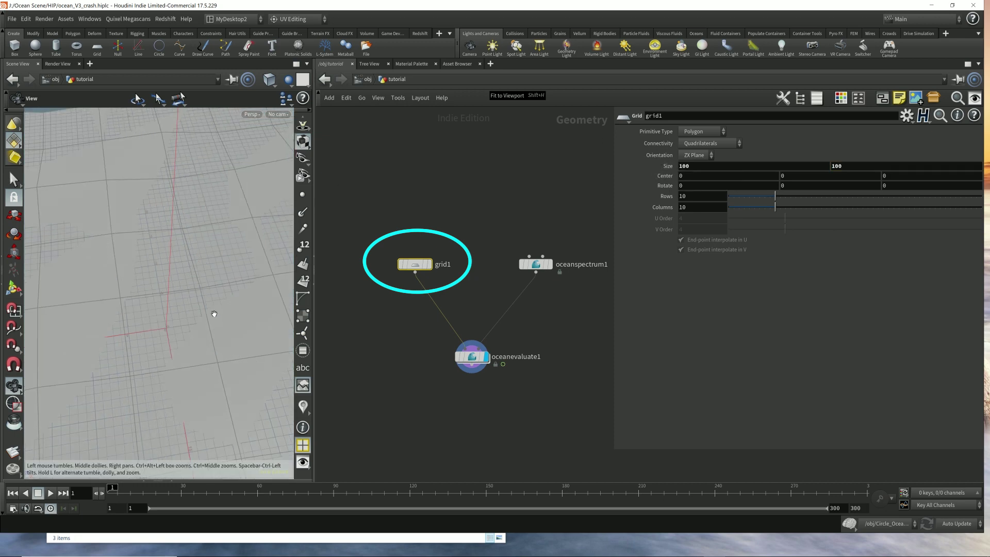
key(f)
drag(222, 295, 230, 255)
scroll(214, 272, up, 5)
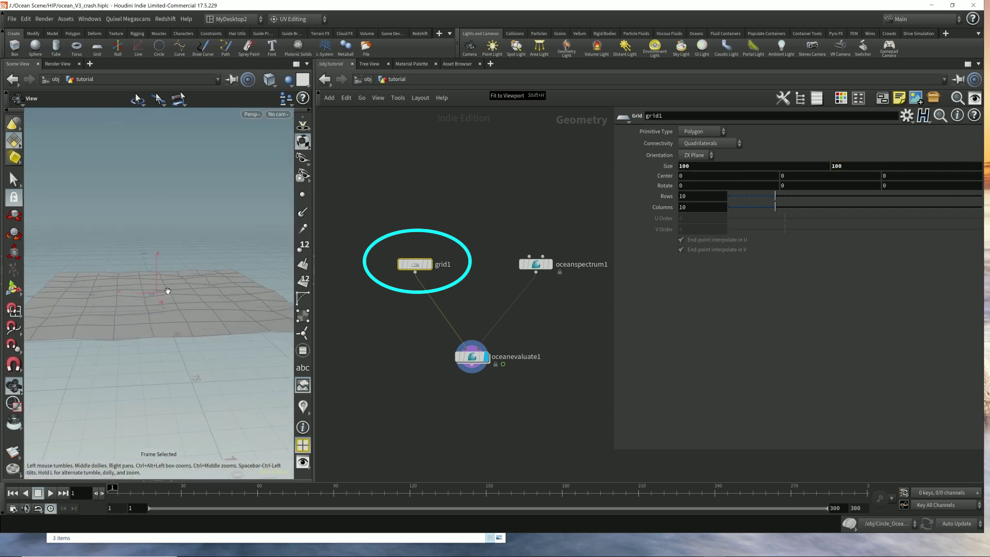
drag(173, 281, 214, 283)
Give grid1 500 rows and 500 columns for a denser ocean
click(693, 197)
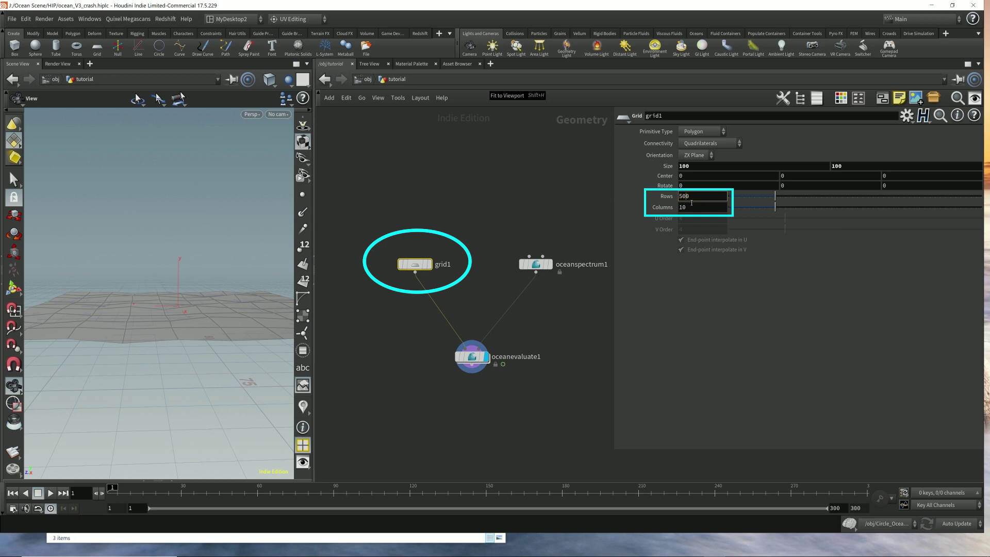
key(Tab)
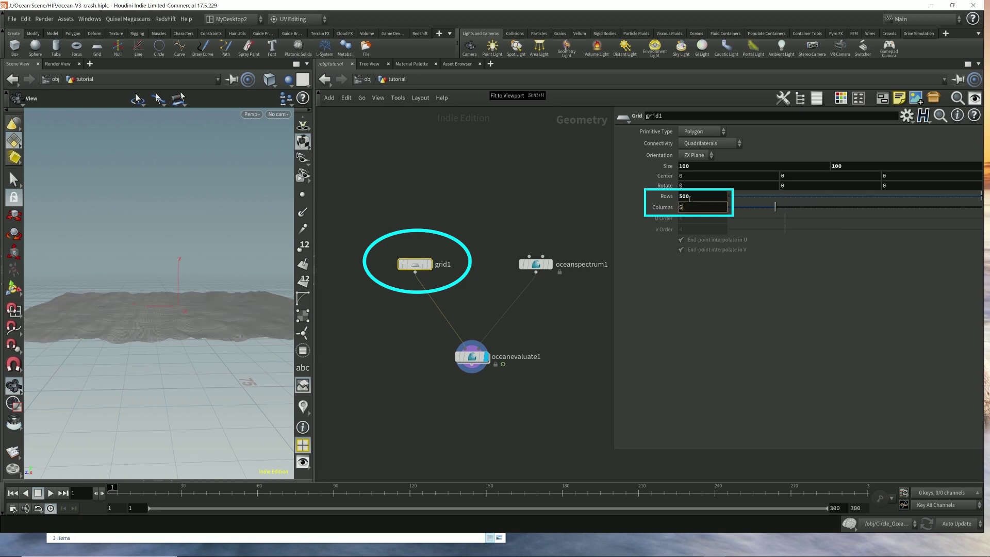
key(Return)
mouse_move(237, 309)
mouse_down()
mouse_move(232, 356)
mouse_move(235, 330)
mouse_up()
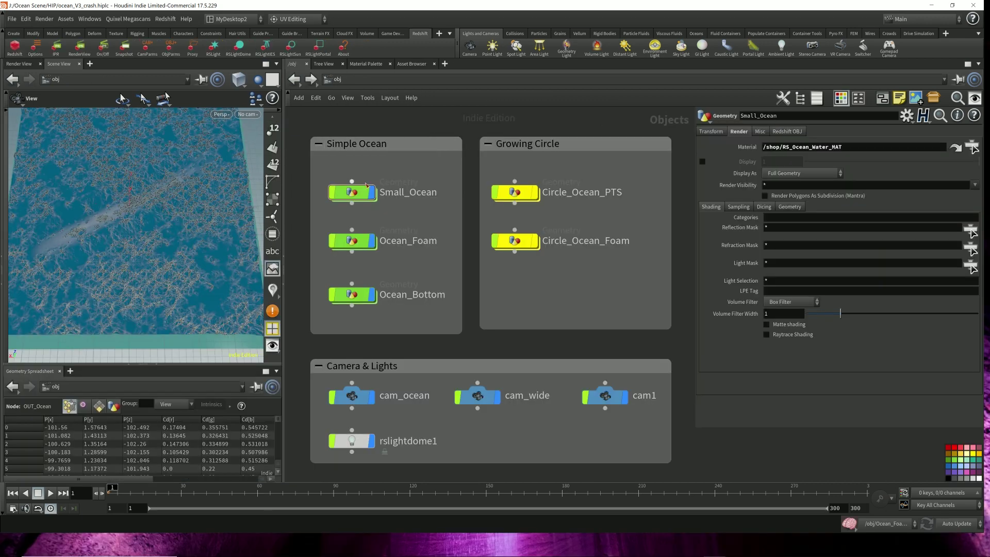
Enter Small_Ocean, inspect oceanwaves_big_waves and oceanspectrum_small_waves, and hide the geometry spreadsheet
mouse_move(361, 197)
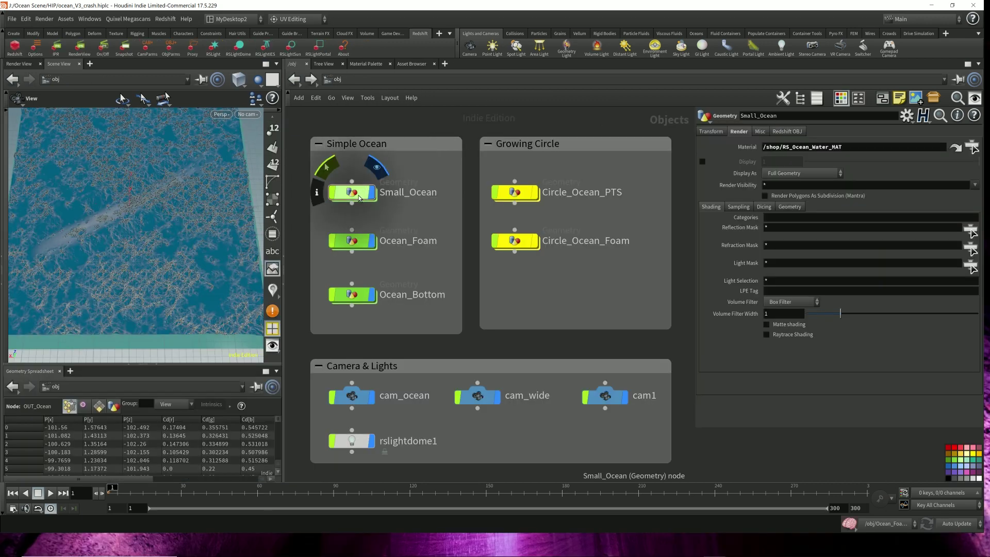
double_click(360, 197)
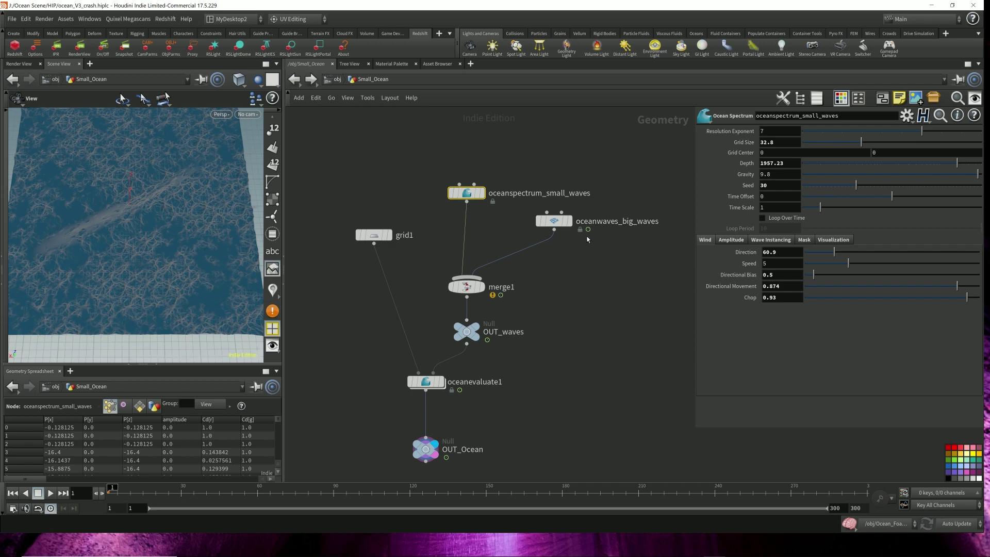
click(556, 221)
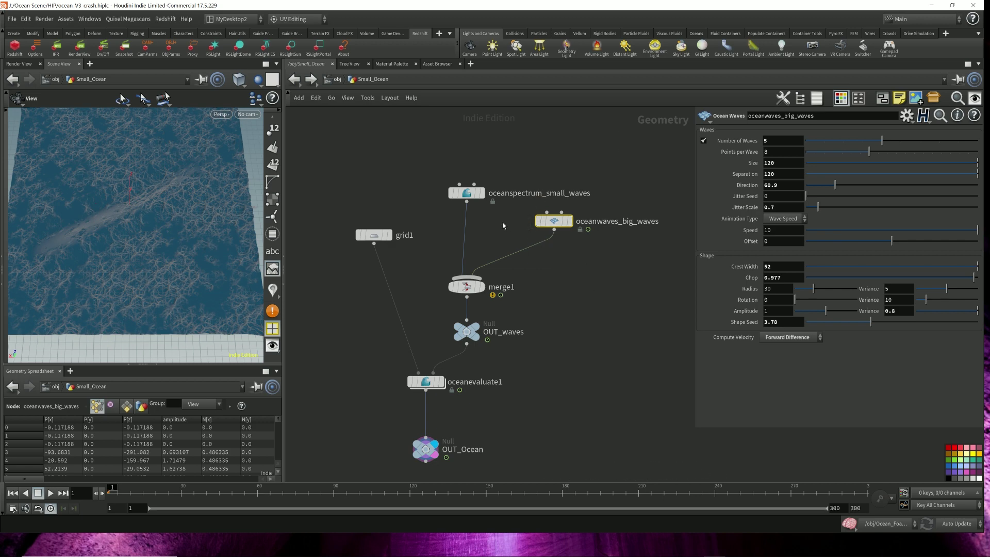
drag(497, 226, 436, 166)
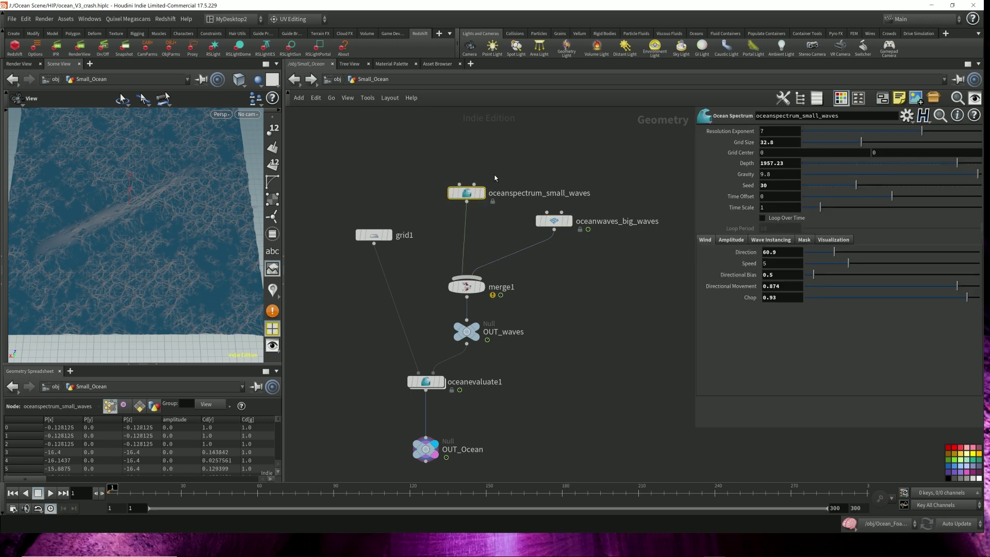
drag(196, 221, 198, 226)
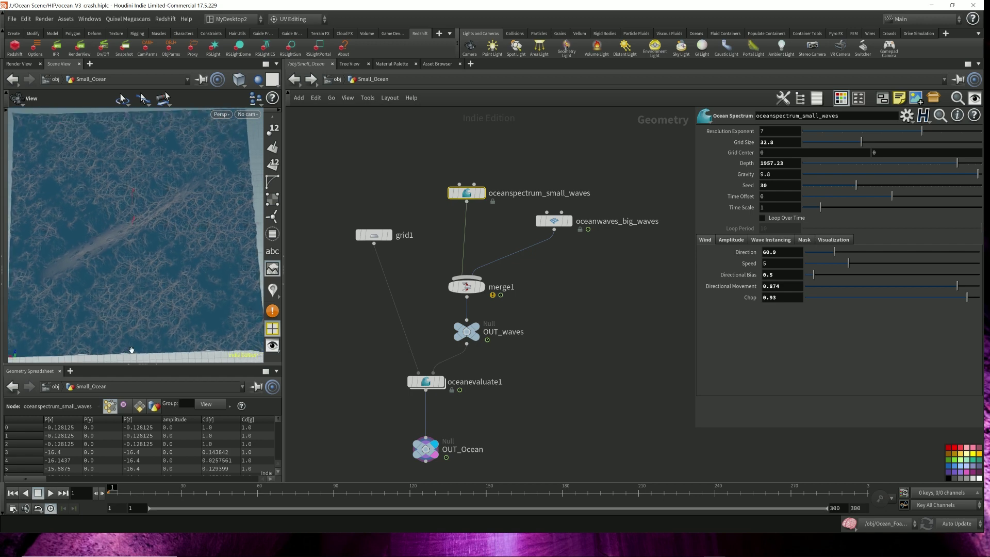
click(154, 367)
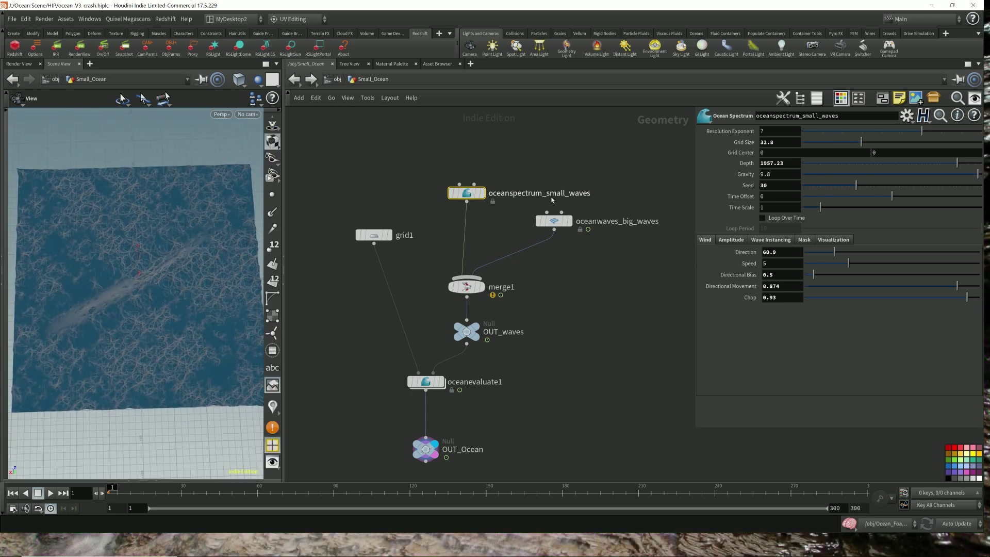
Bypass oceanwaves_big_waves, turn off the small spectrum's mask noise, and scrub to frame 123
click(541, 222)
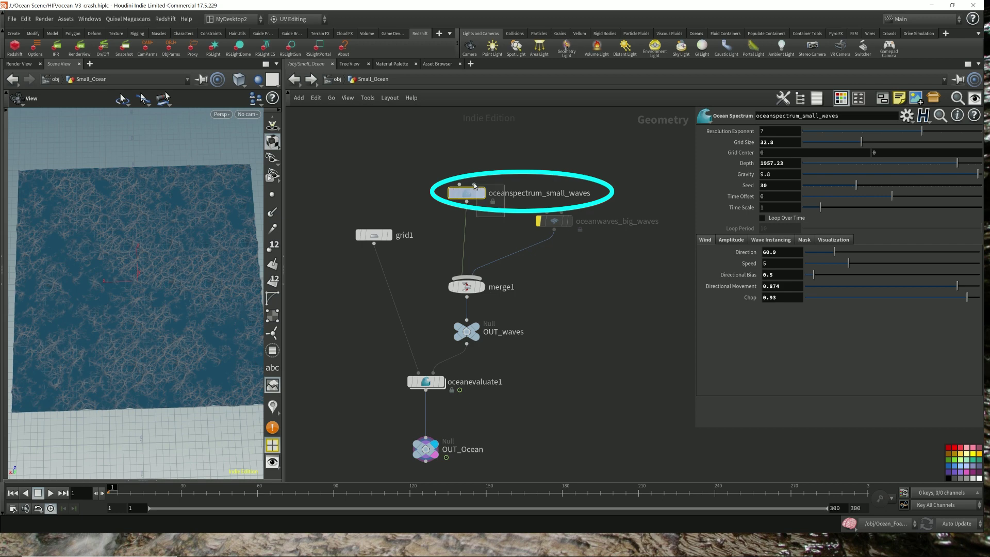
drag(223, 250, 226, 255)
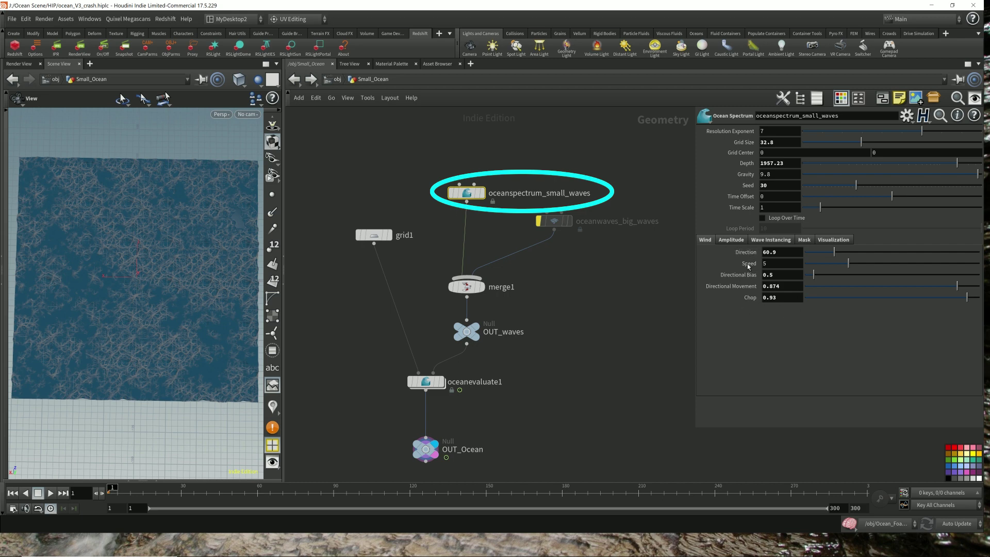
click(806, 241)
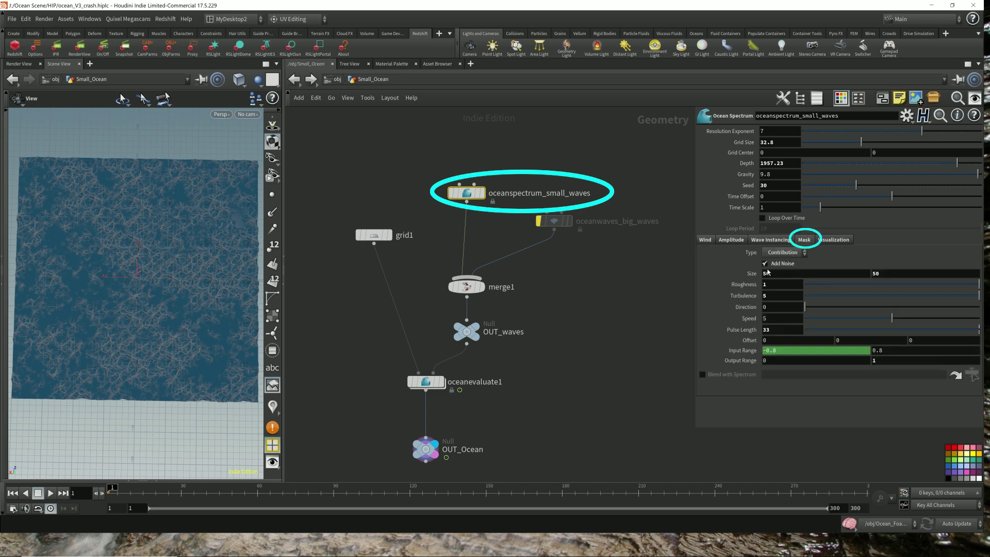
click(764, 263)
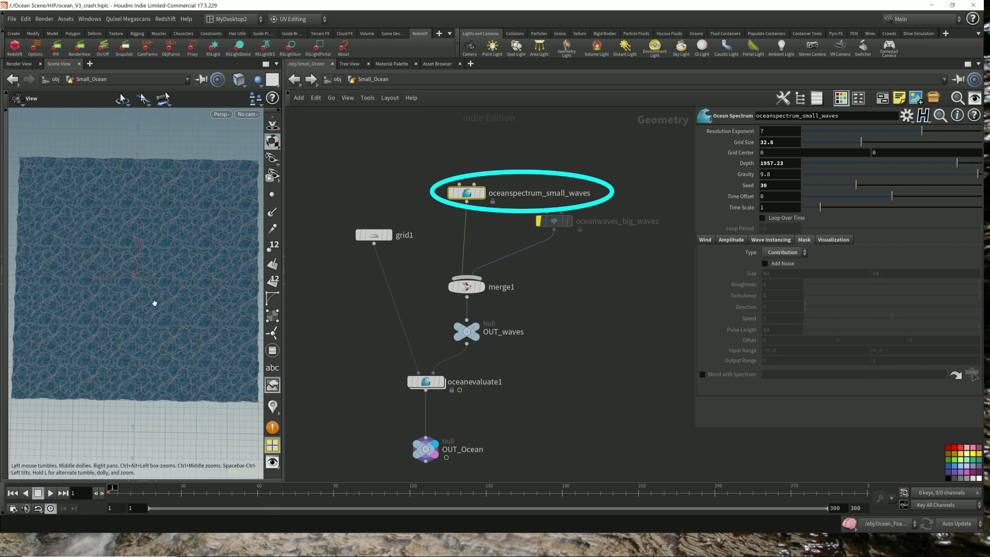
key(Up)
drag(179, 490, 109, 490)
Re-enable mask noise, go to frame 24, bypass the small spectrum and restore big waves
click(765, 264)
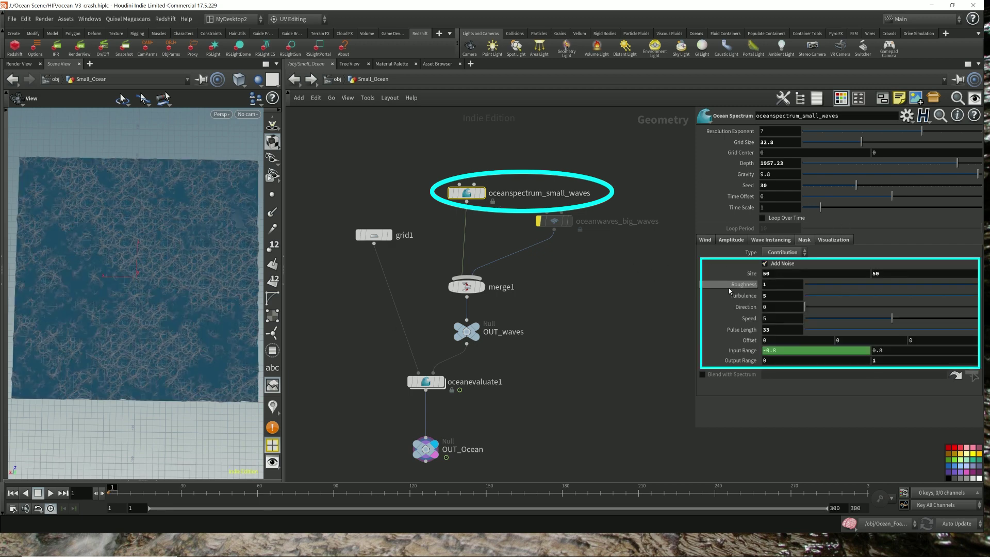
drag(165, 490, 109, 493)
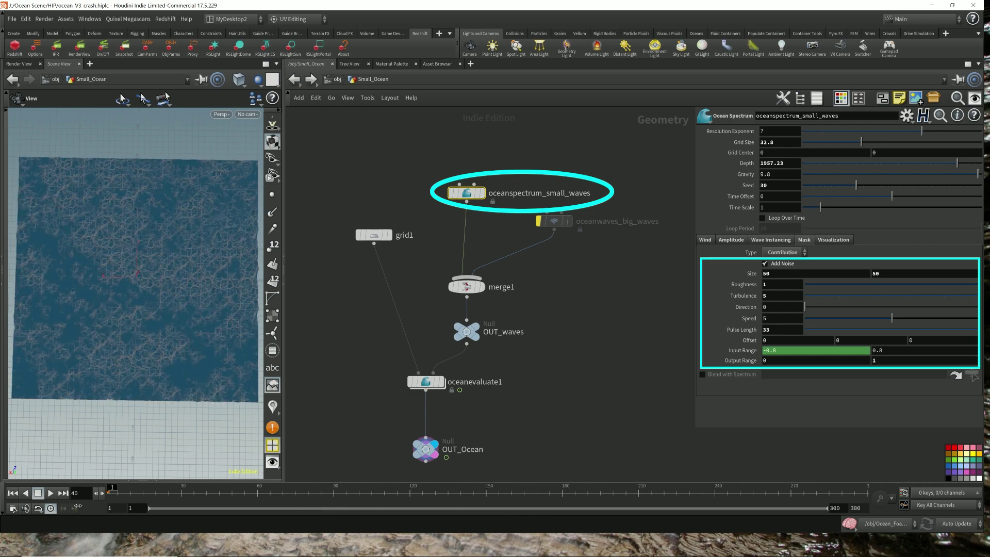
click(451, 193)
click(539, 221)
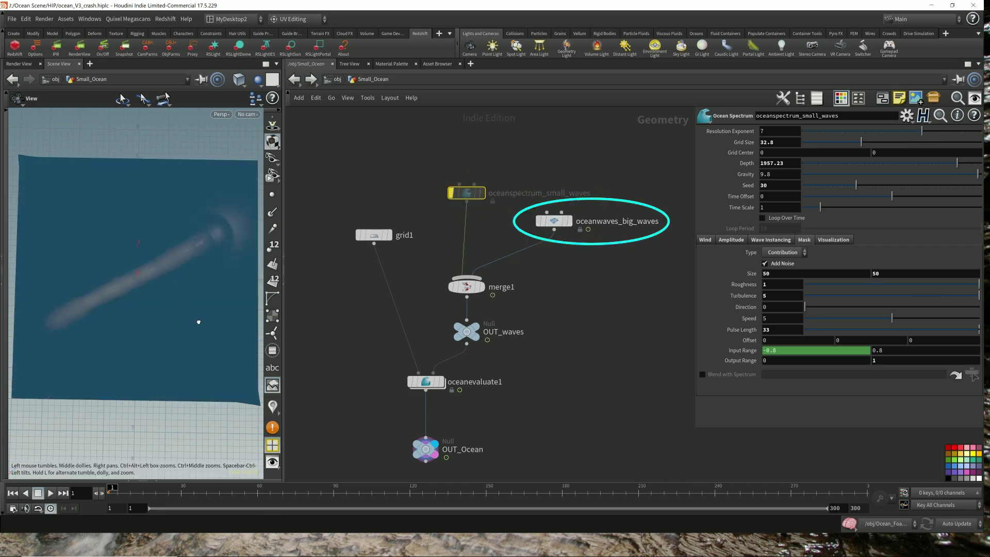
Set grid1's Size to 2000 by 2000 and frame the enlarged ocean
mouse_move(194, 325)
mouse_down()
mouse_move(155, 322)
mouse_move(248, 311)
mouse_move(197, 303)
mouse_move(226, 315)
mouse_move(194, 313)
mouse_up()
click(554, 221)
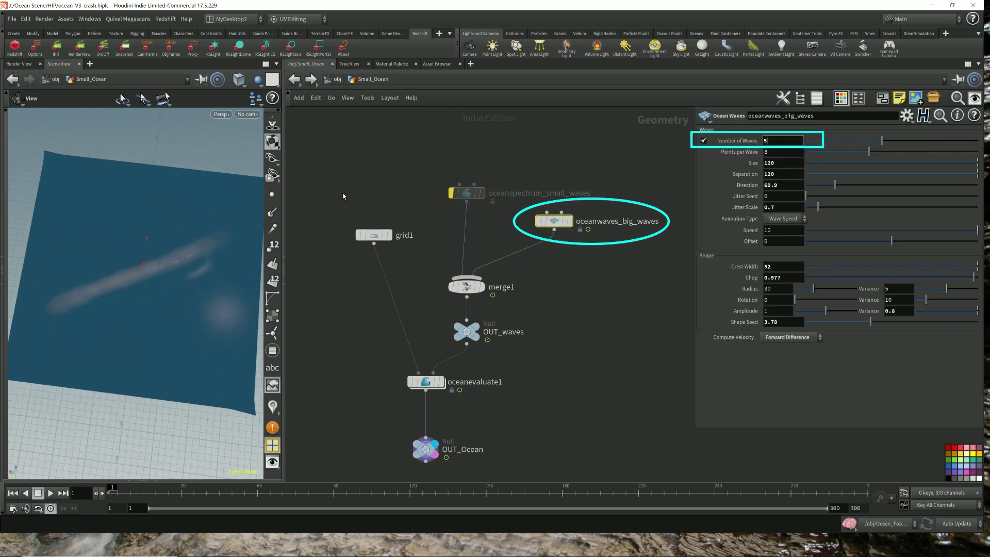
click(378, 236)
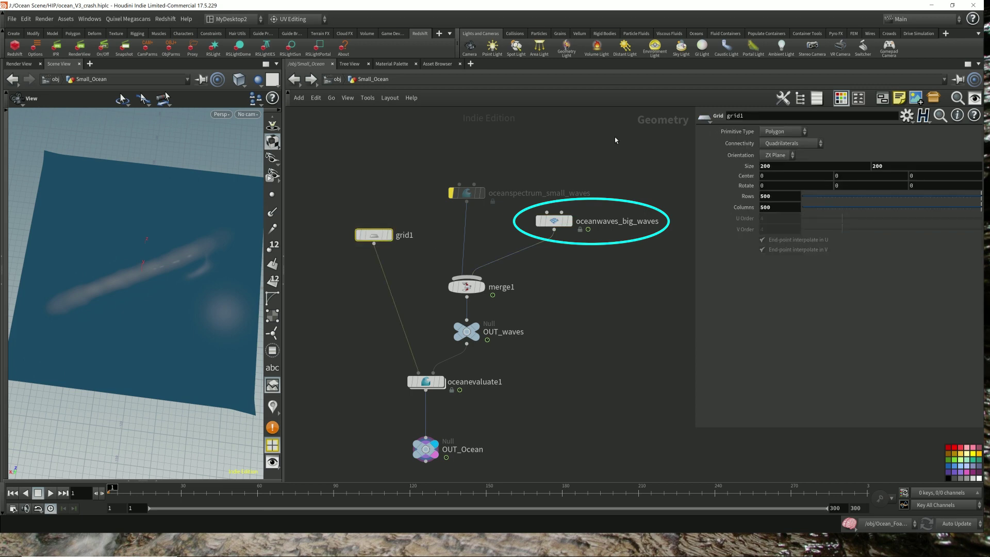
click(787, 164)
text(2000)
key(Tab)
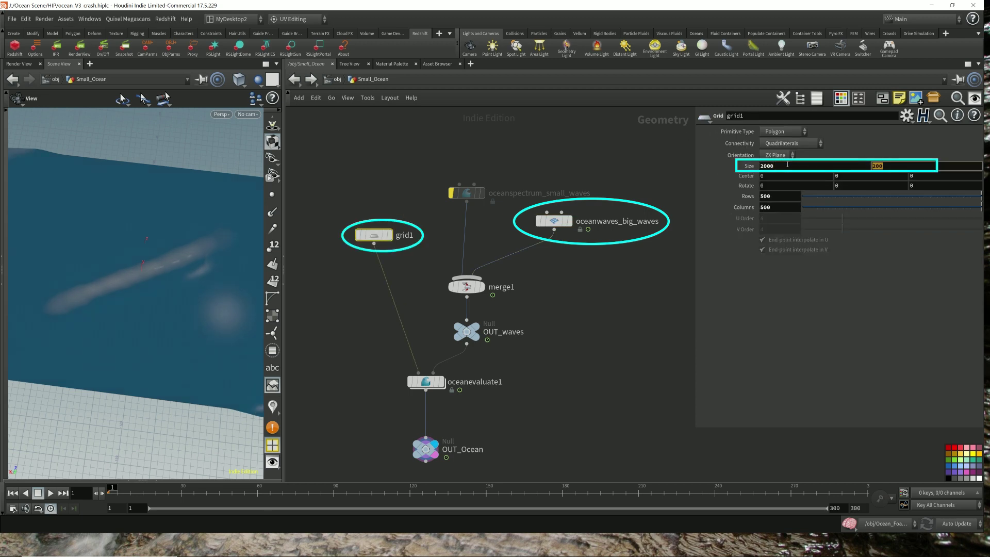
text(0)
key(Return)
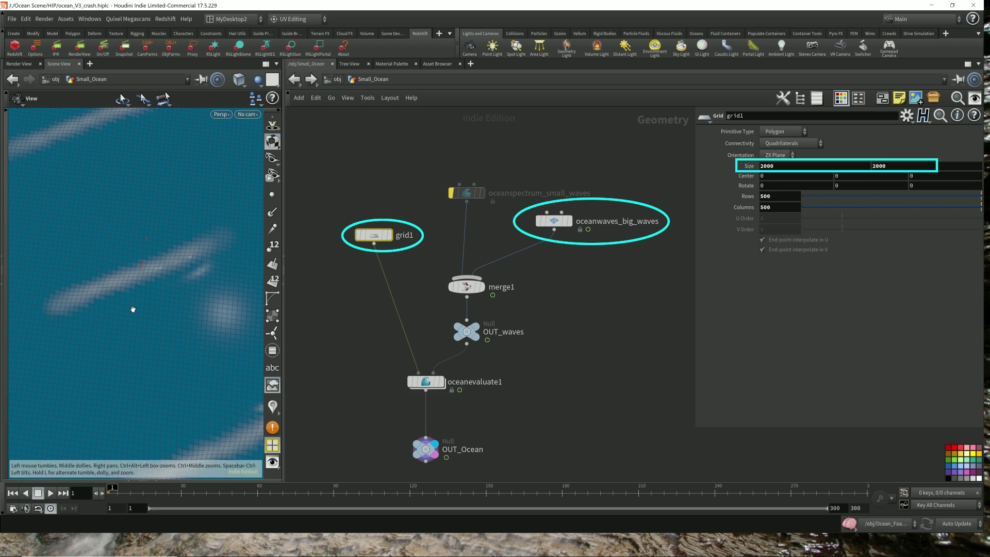
key(f)
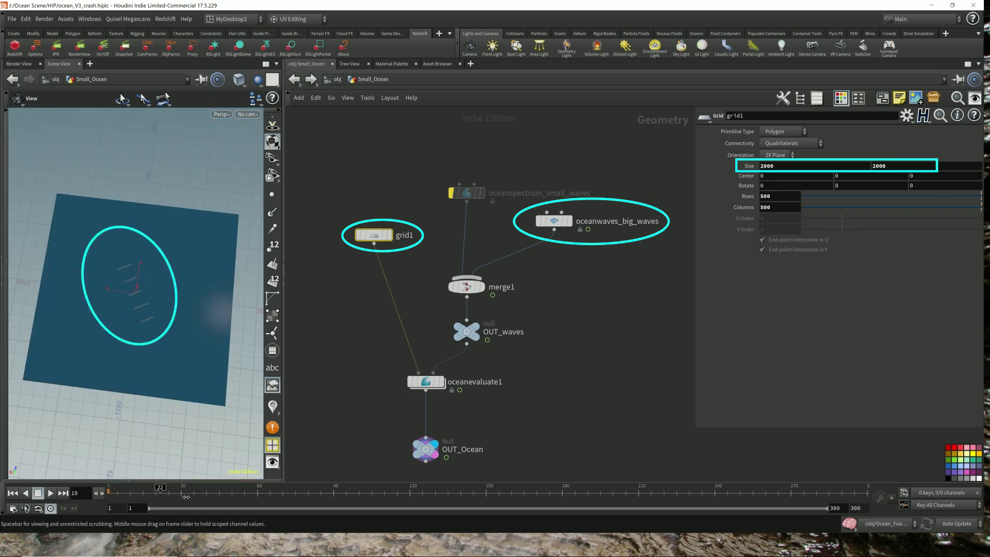
Scrub the animation toward frame 105, then return to frame 1
drag(190, 497, 259, 498)
drag(357, 498, 519, 495)
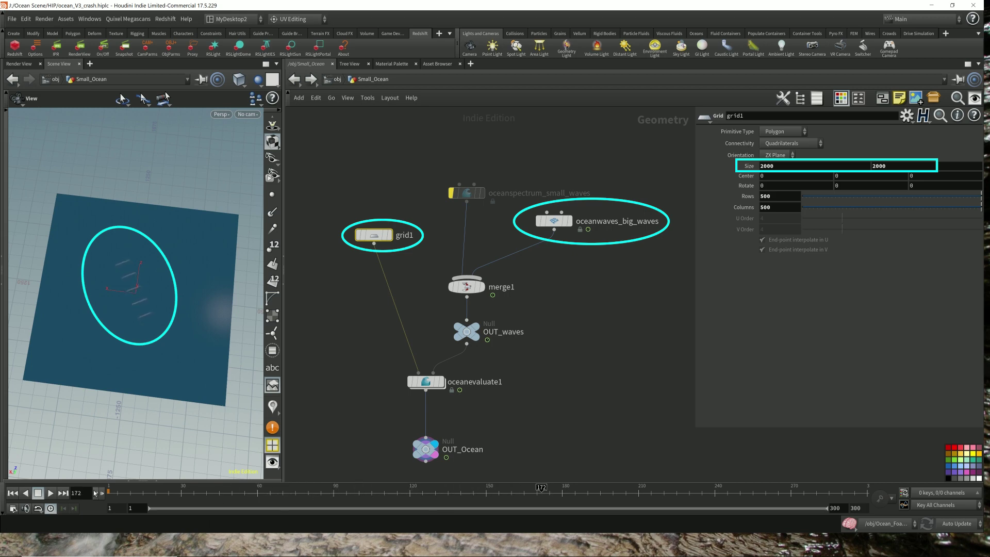
text(1)
key(Return)
Change grid1's Size back to 200 by 200
click(816, 167)
key(BackSpace)
key(Return)
key(Tab)
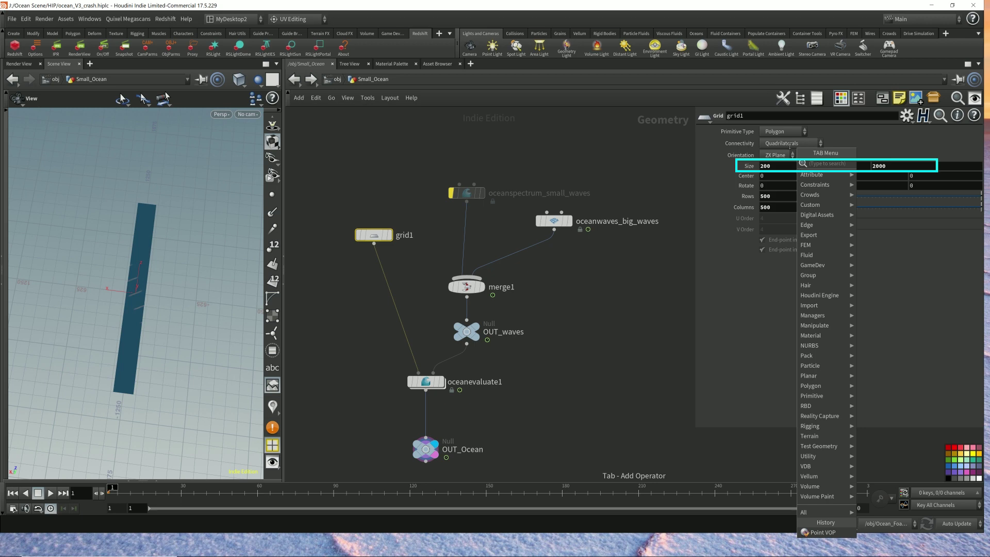
key(Escape)
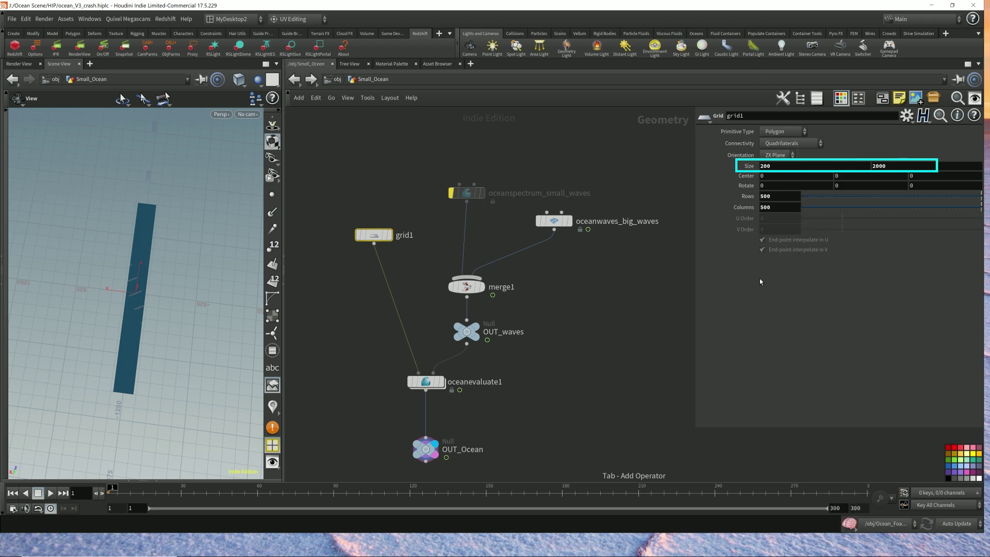
click(910, 167)
key(Return)
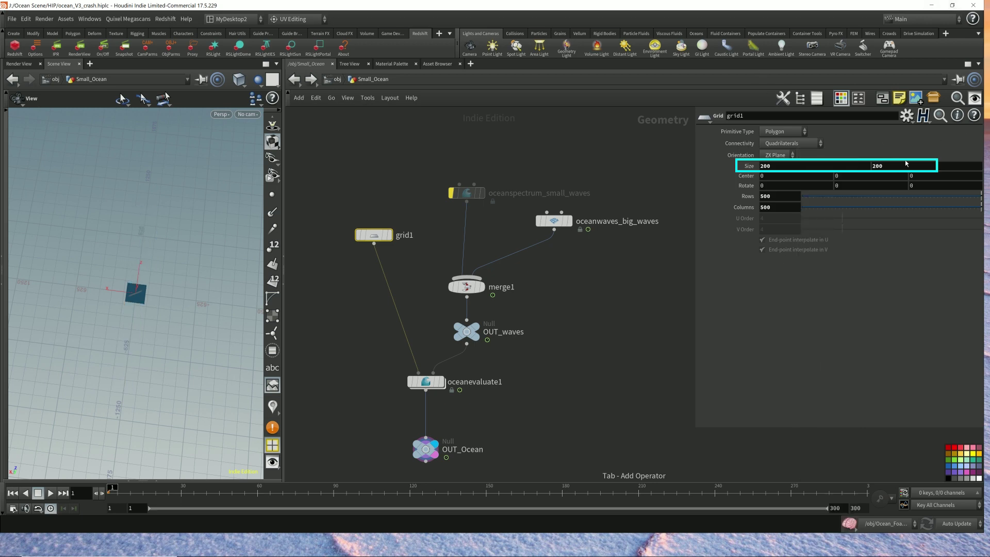
Frame the 200 × 200 ocean and re-enable the oceanspectrum_small_waves node
key(f)
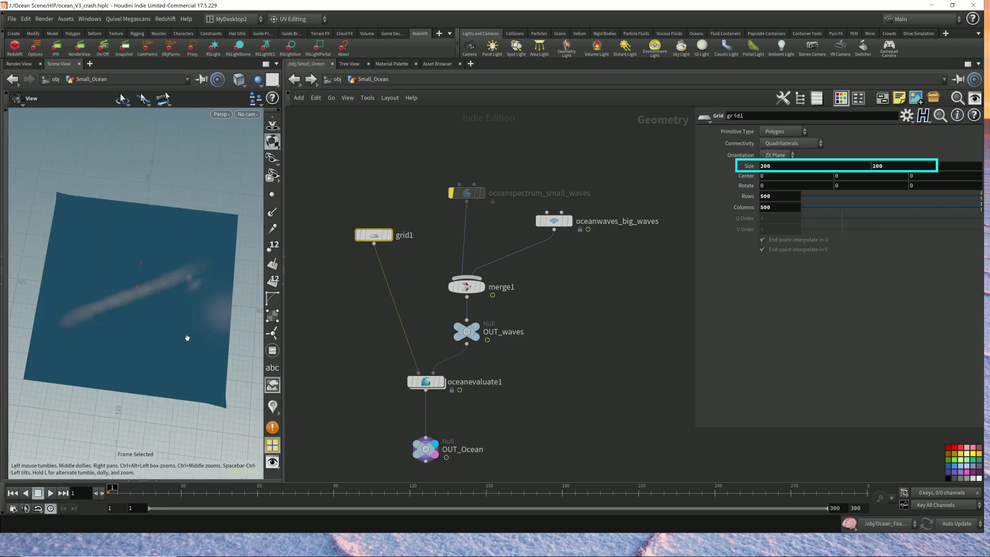
drag(191, 341, 134, 339)
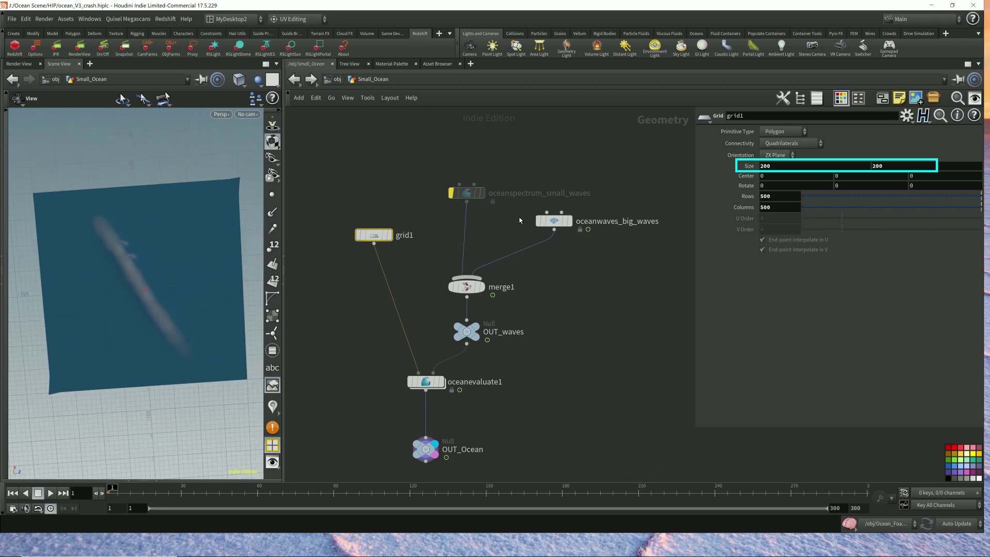
click(454, 195)
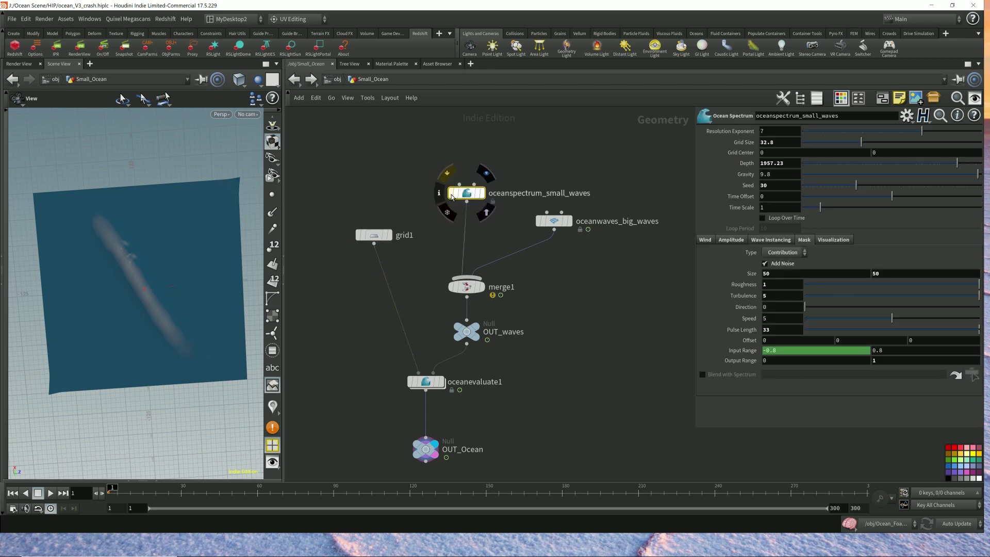
drag(154, 252, 165, 228)
drag(522, 231, 619, 205)
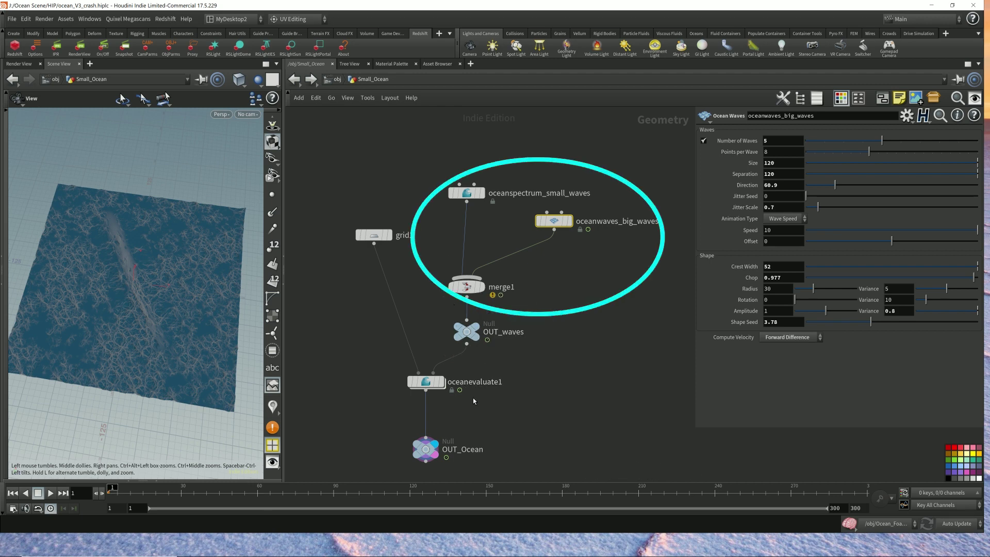
Select oceanevaluate1, both wave source nodes and grid1, then play the combined ocean
click(426, 382)
drag(437, 152, 604, 255)
drag(333, 246, 394, 217)
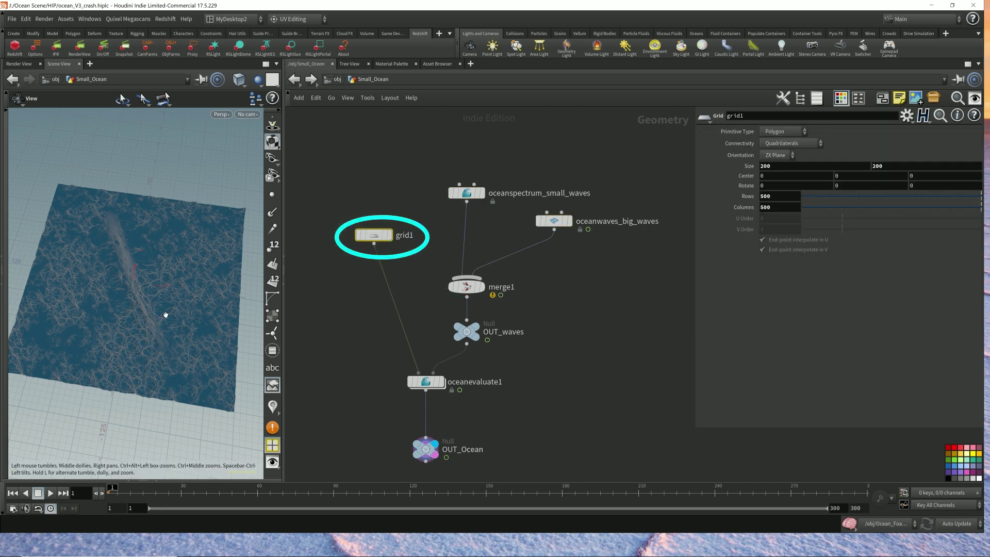
key(Up)
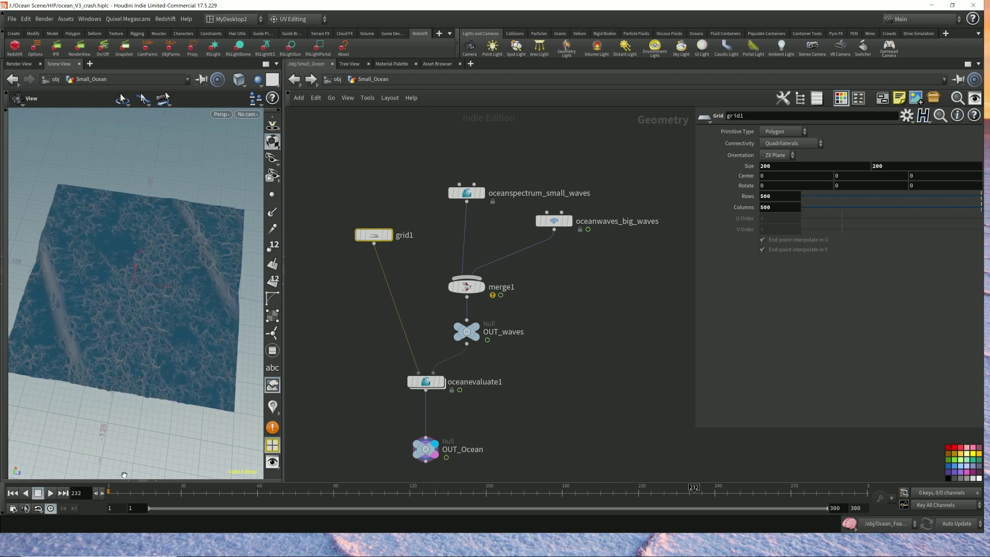
Reset to frame 1, play the rendered foam ocean sequence in MPlay, then close it
click(12, 492)
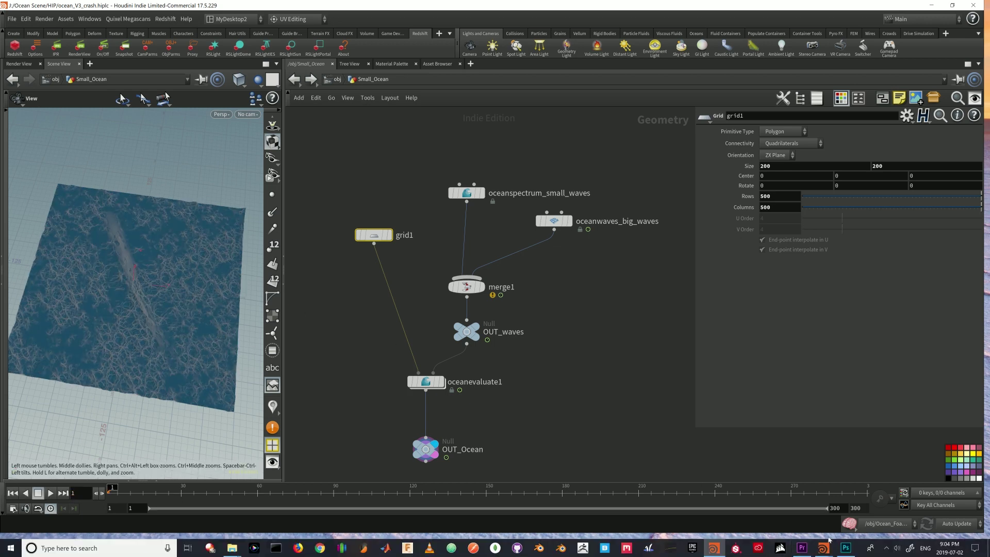
mouse_move(826, 547)
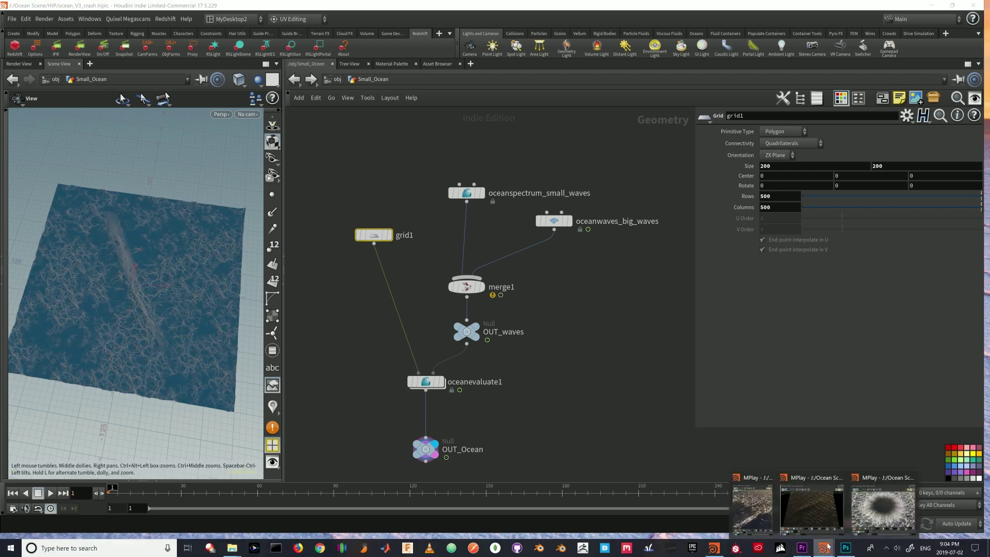
click(753, 507)
mouse_move(368, 416)
mouse_down()
mouse_move(429, 416)
mouse_move(370, 415)
mouse_up()
click(313, 414)
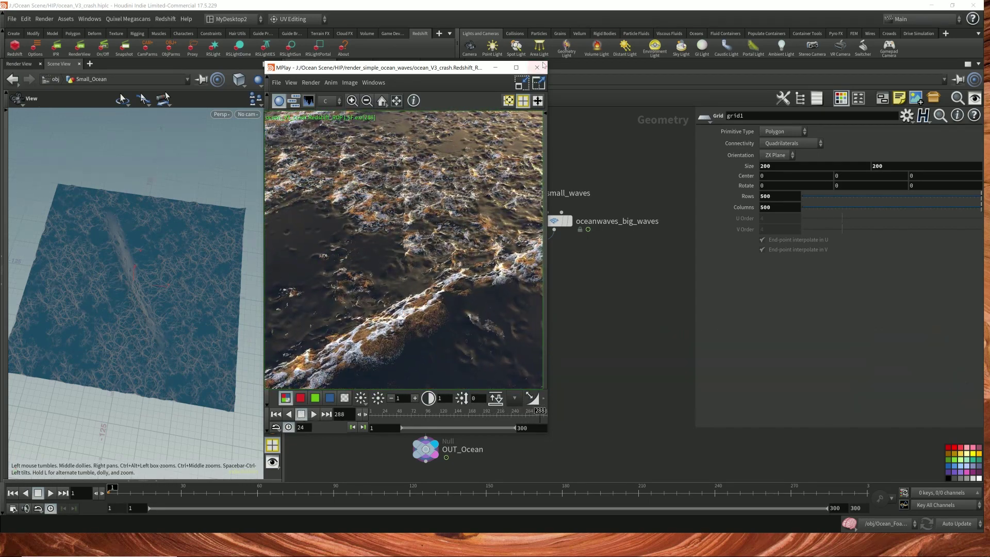
click(494, 67)
click(560, 303)
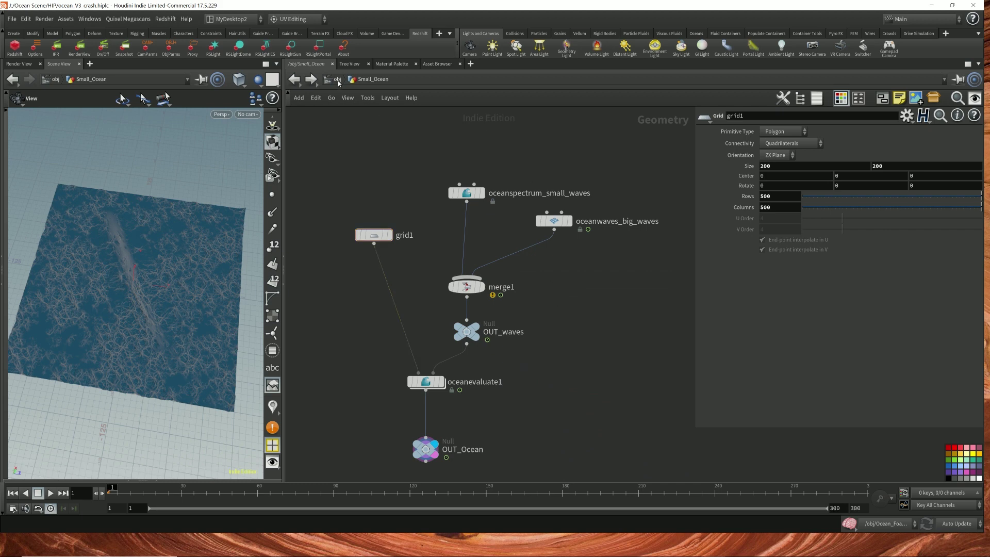
Enter Ocean_Foam and trace object_merge1's path to /obj/Small_Ocean/OUT_waves
click(338, 80)
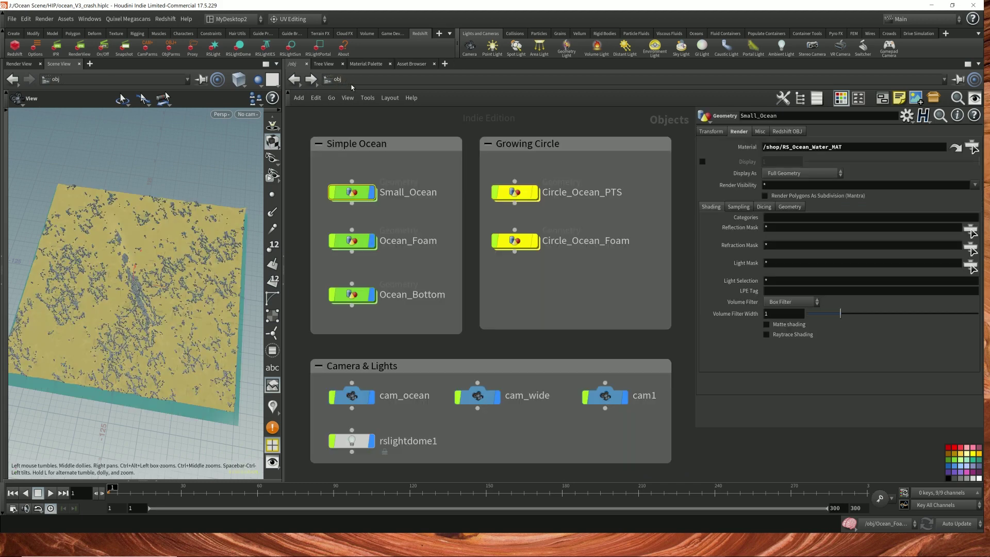
mouse_move(355, 244)
double_click(352, 243)
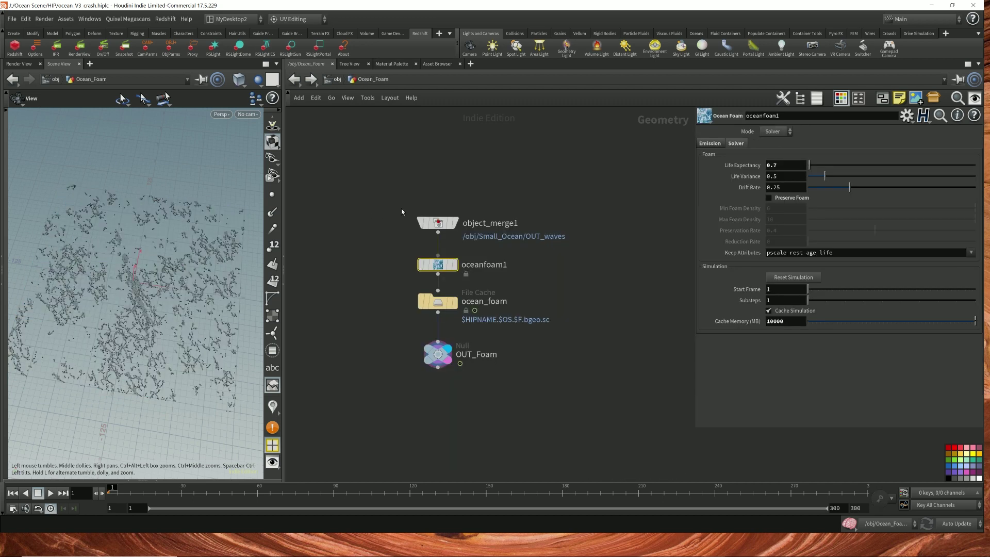
mouse_move(376, 180)
mouse_down()
mouse_move(425, 217)
mouse_move(487, 237)
mouse_up()
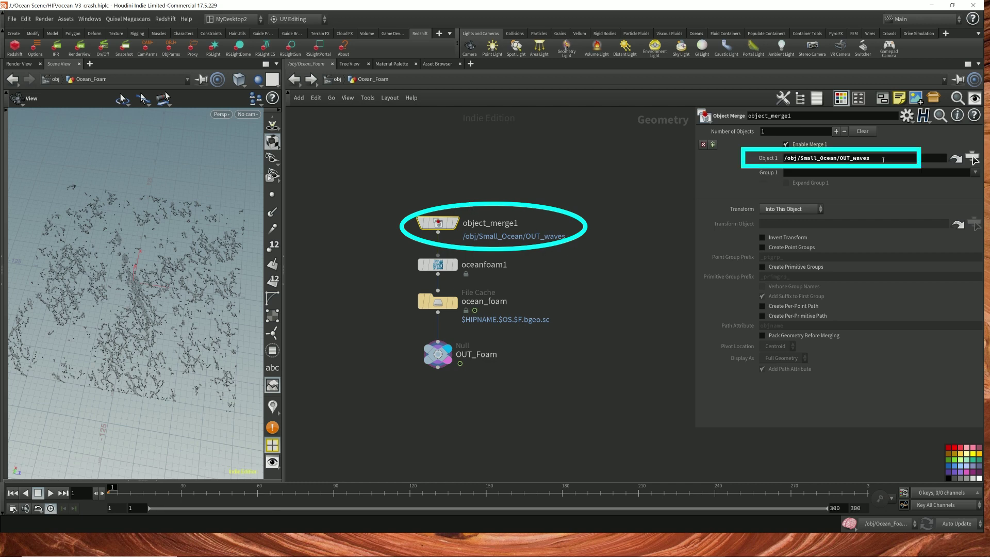
click(954, 159)
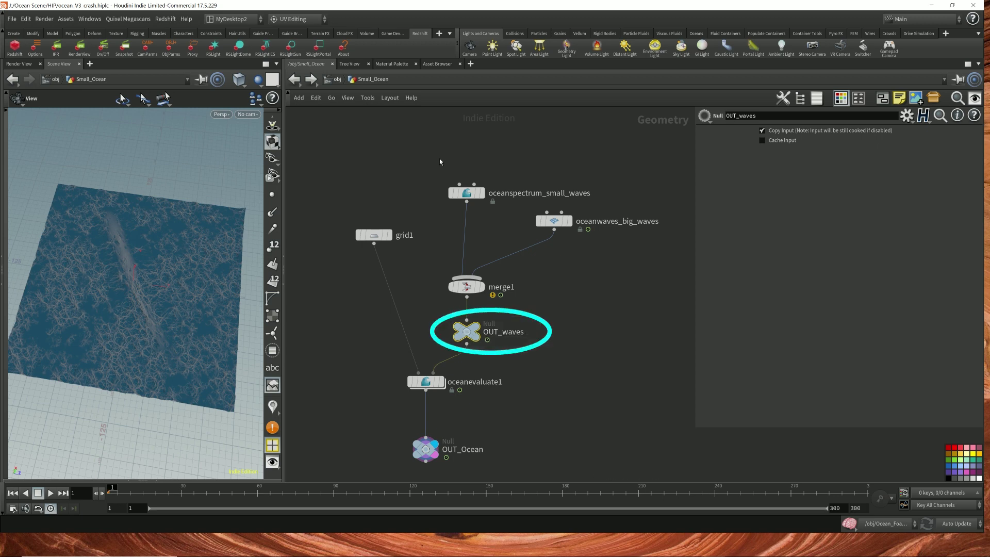
drag(436, 150, 673, 245)
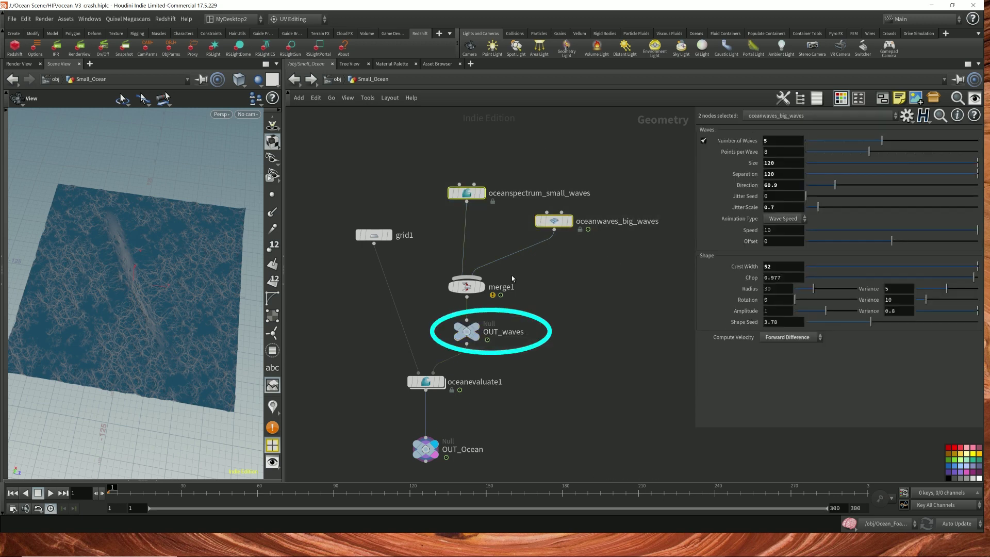
click(466, 331)
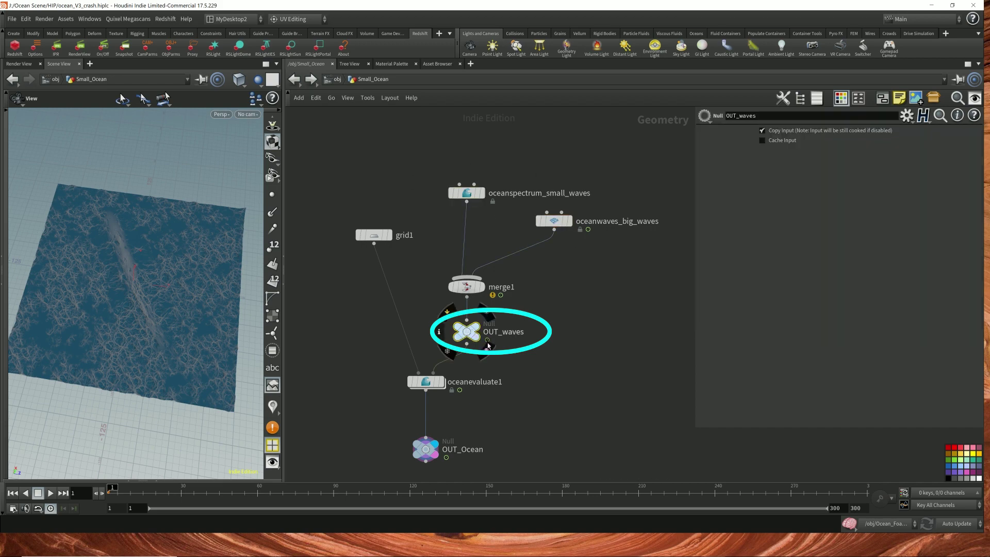
Return to the Ocean_Foam network and select oceanfoam1 to show its Emission settings
click(334, 78)
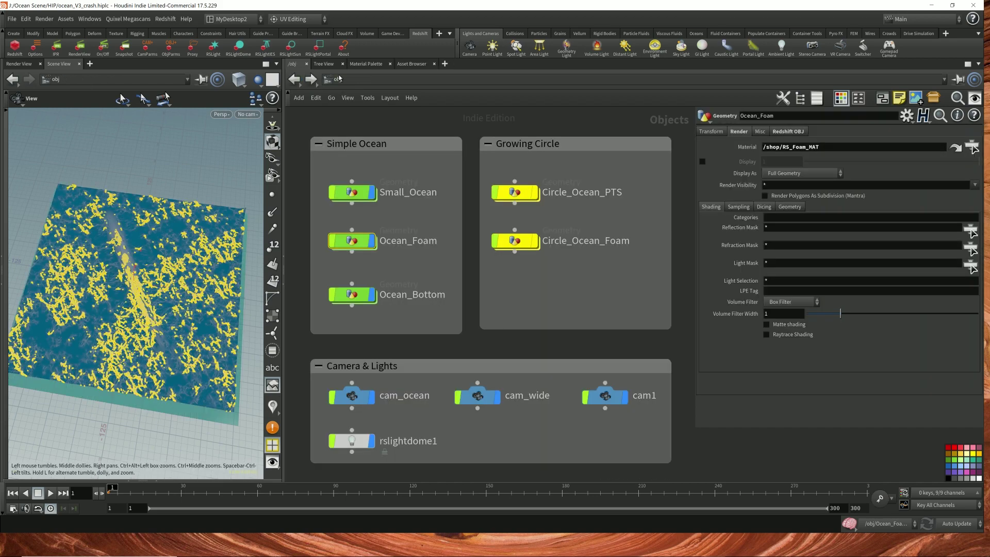
double_click(346, 248)
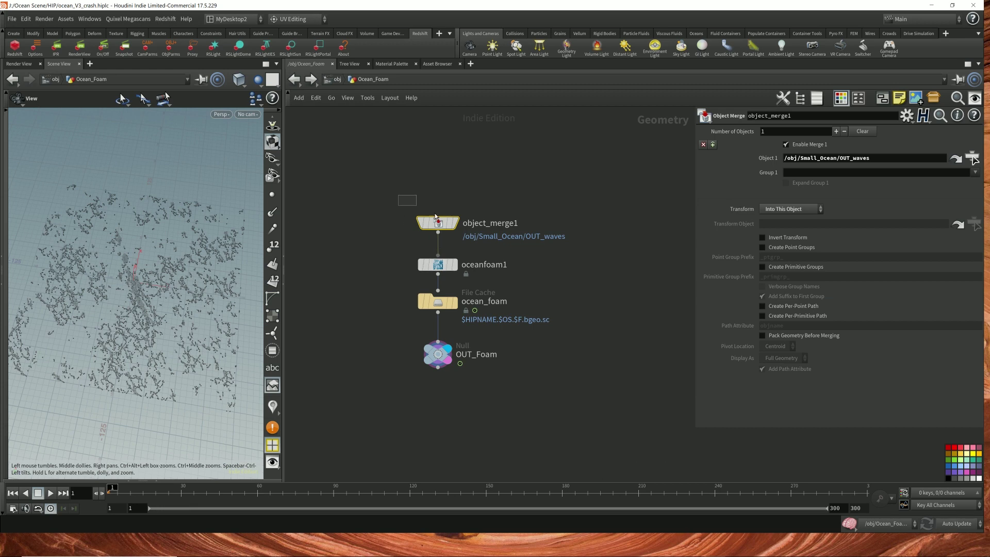
mouse_move(455, 272)
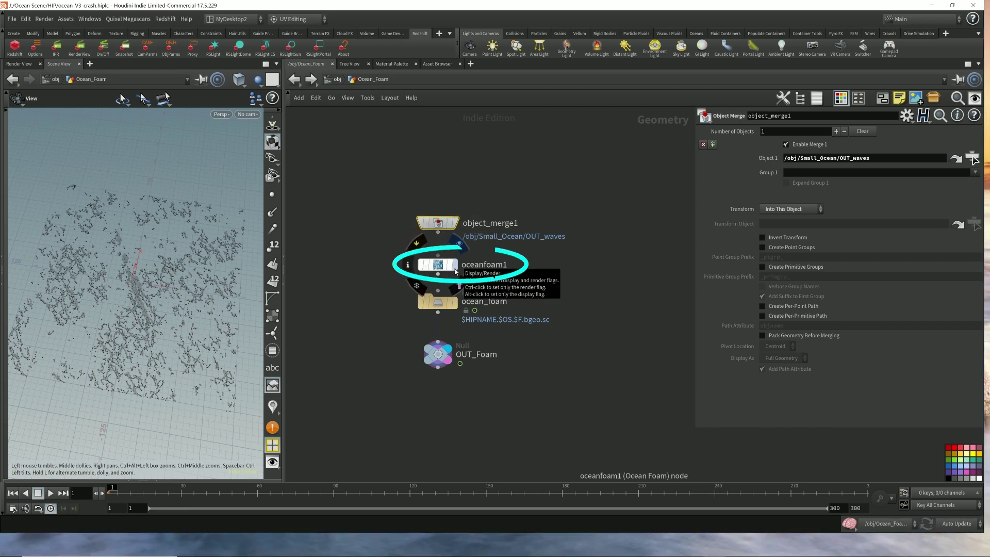
click(440, 265)
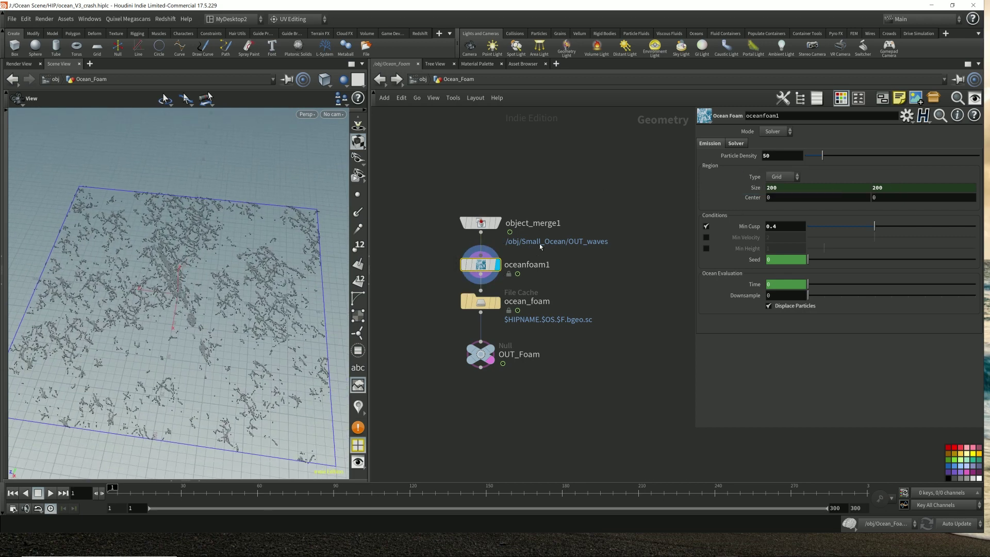
Follow object_merge1's reference into Small_Ocean and copy grid1's Size parameter
mouse_move(476, 225)
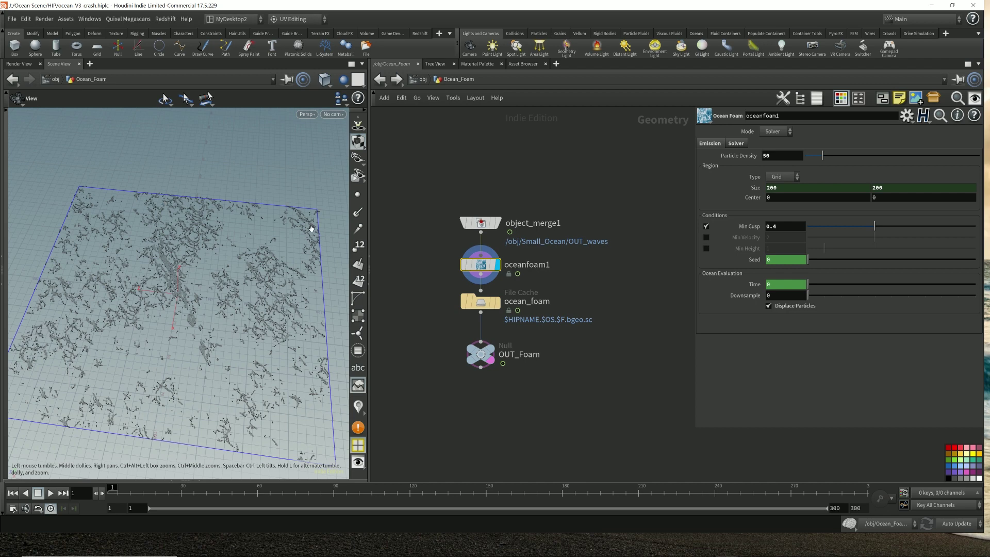
drag(442, 186, 540, 238)
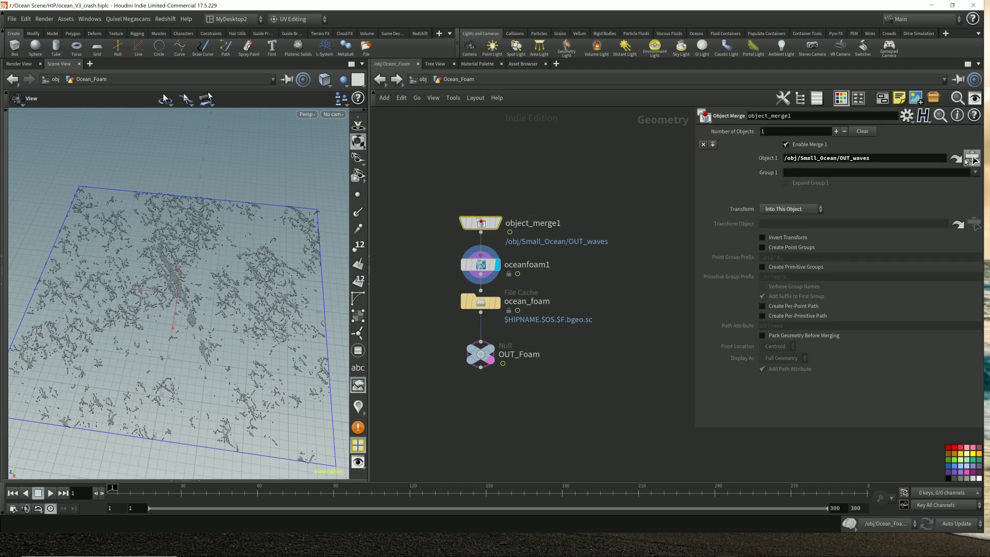
click(972, 157)
click(416, 196)
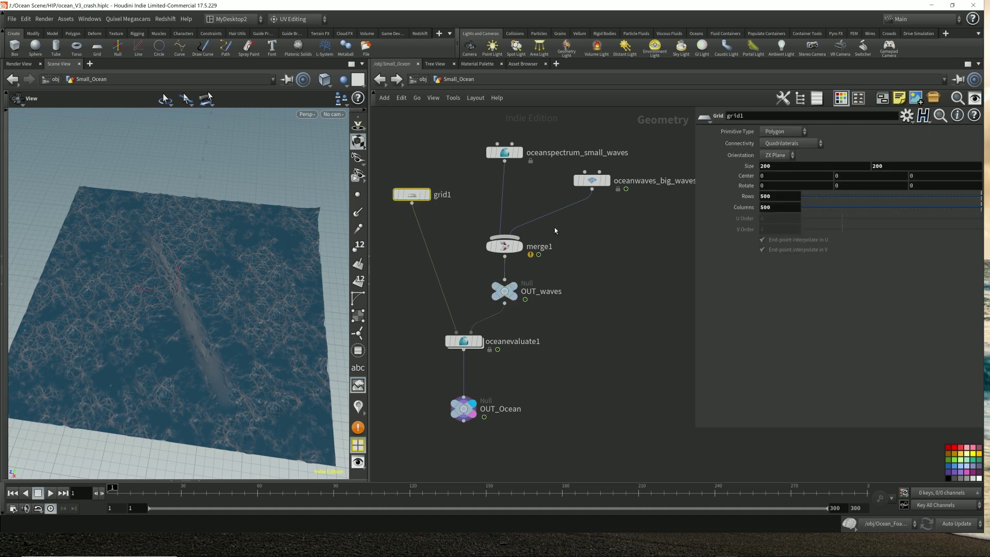
click(380, 79)
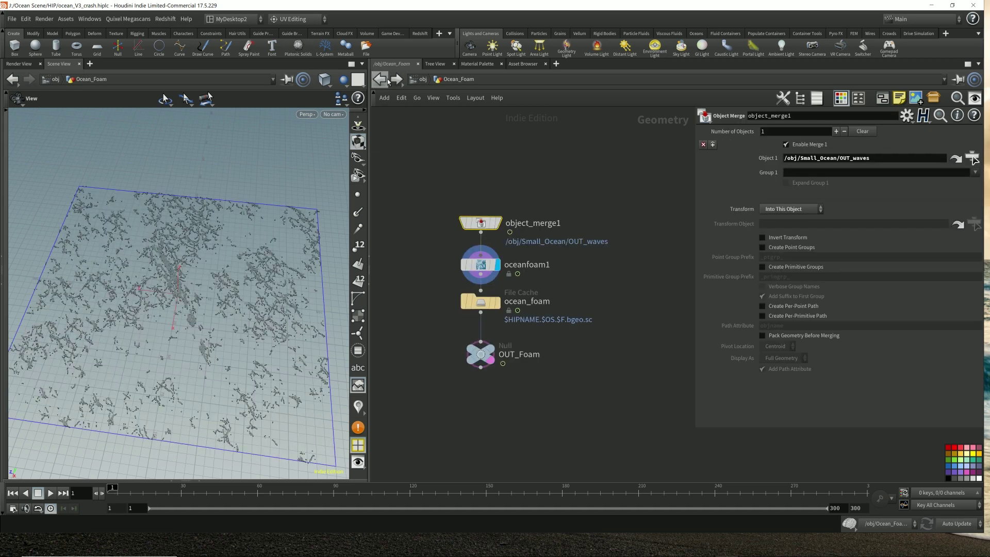
click(382, 80)
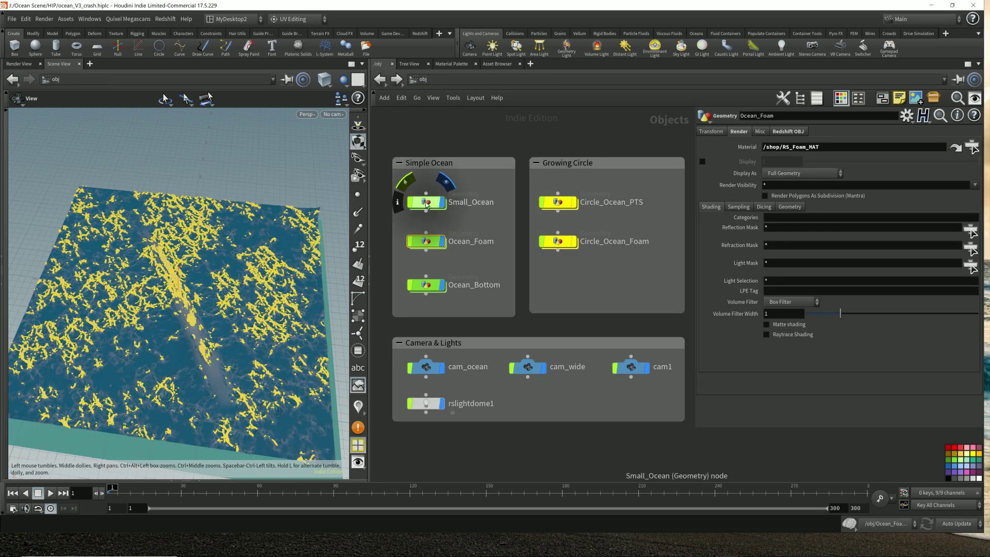
double_click(425, 202)
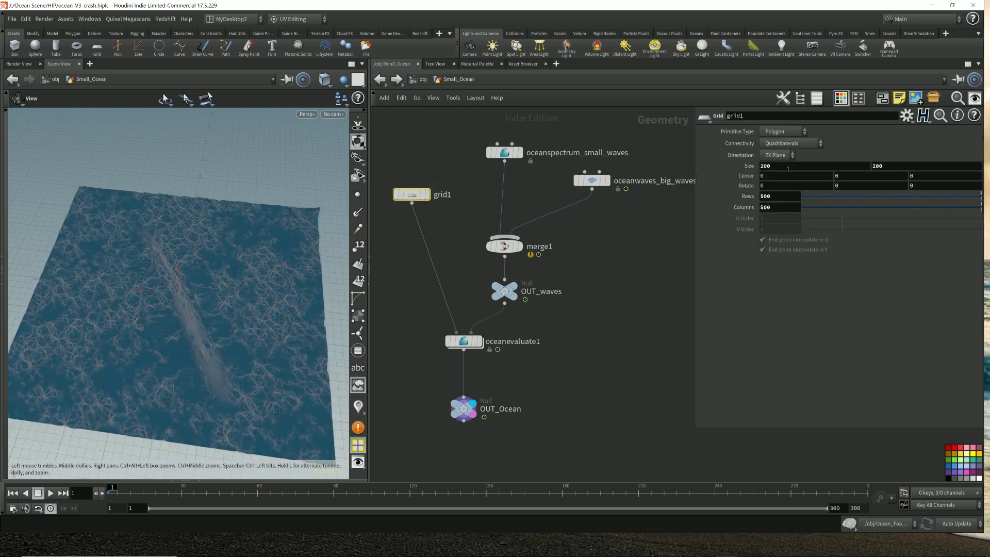
key(Tab)
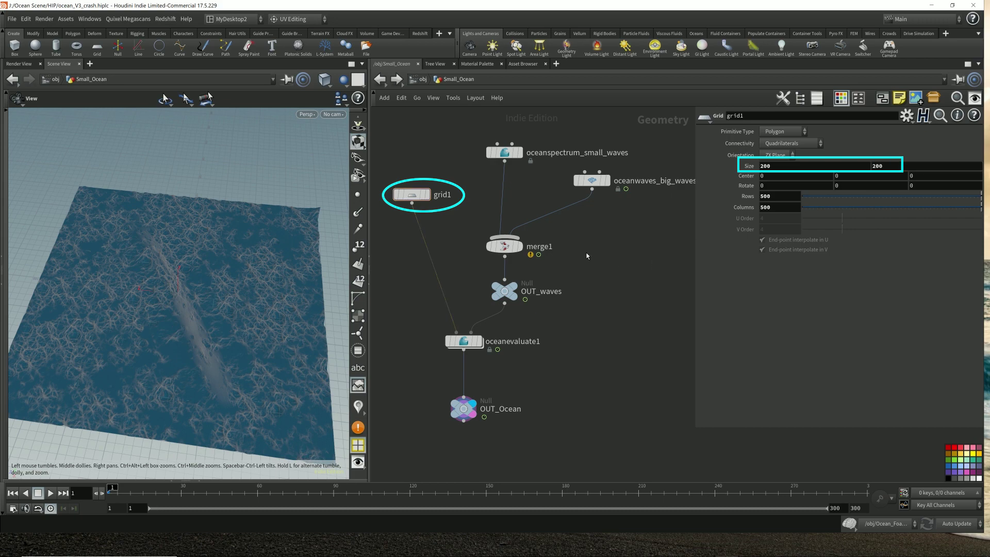
Paste grid1's Size as a relative reference into oceanfoam1's Region Size (200 by 200)
click(380, 79)
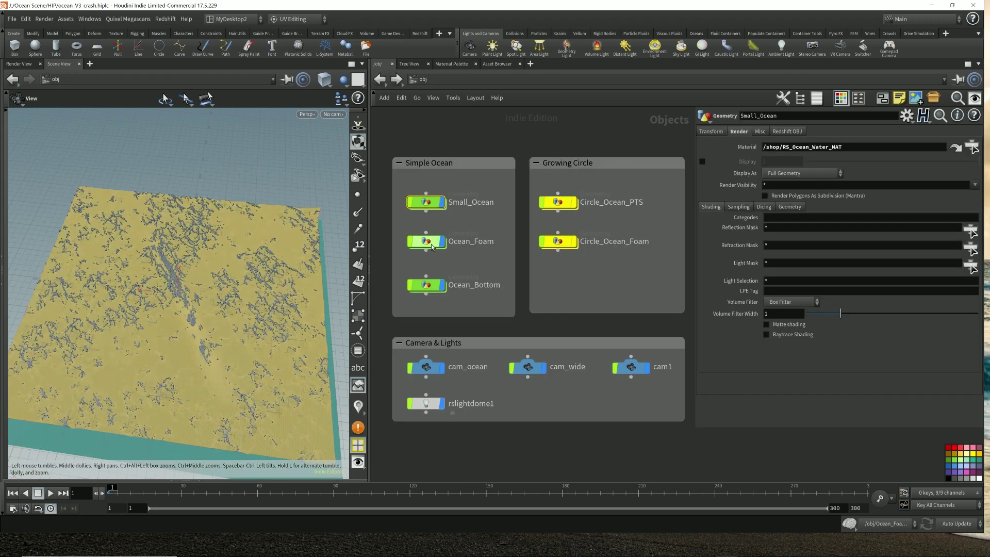
double_click(433, 242)
click(480, 264)
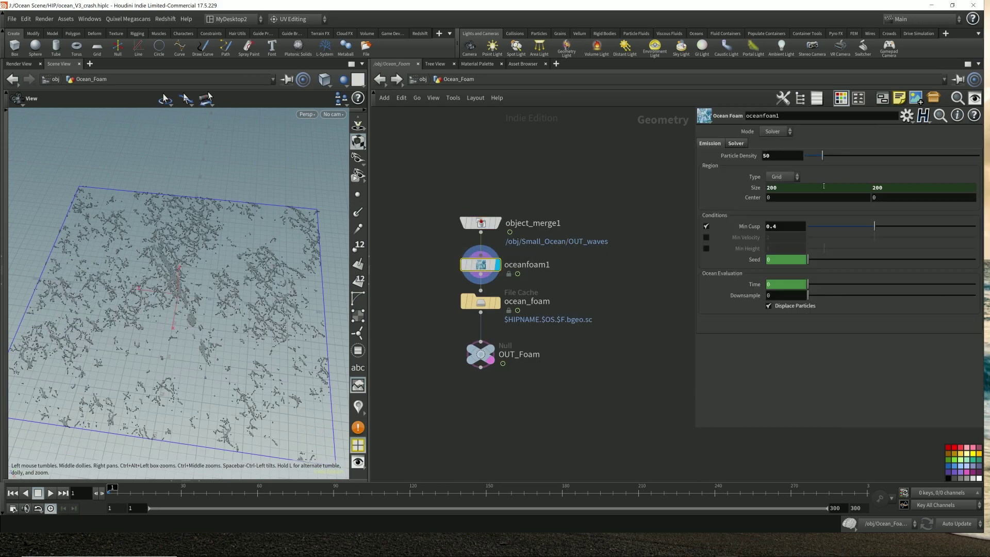
right_click(755, 187)
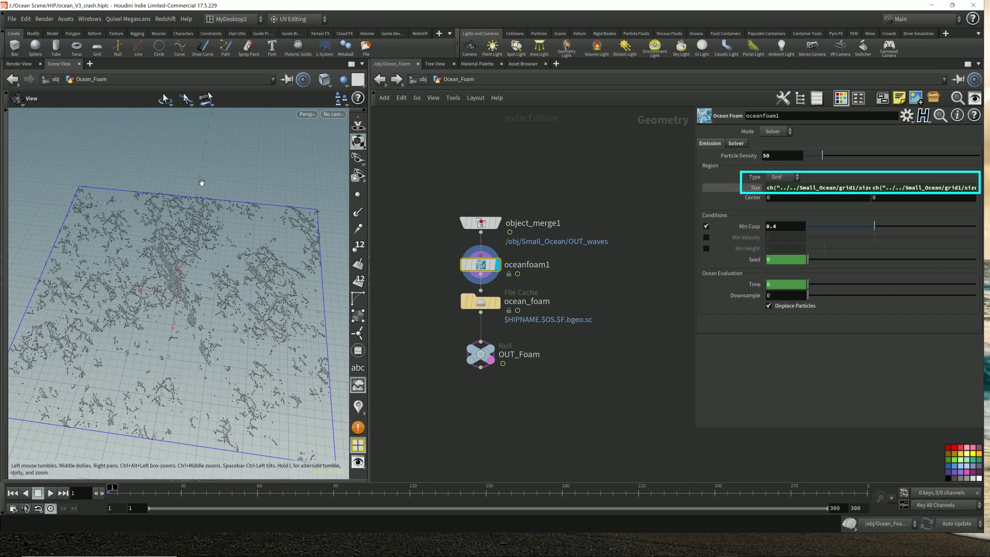
click(756, 188)
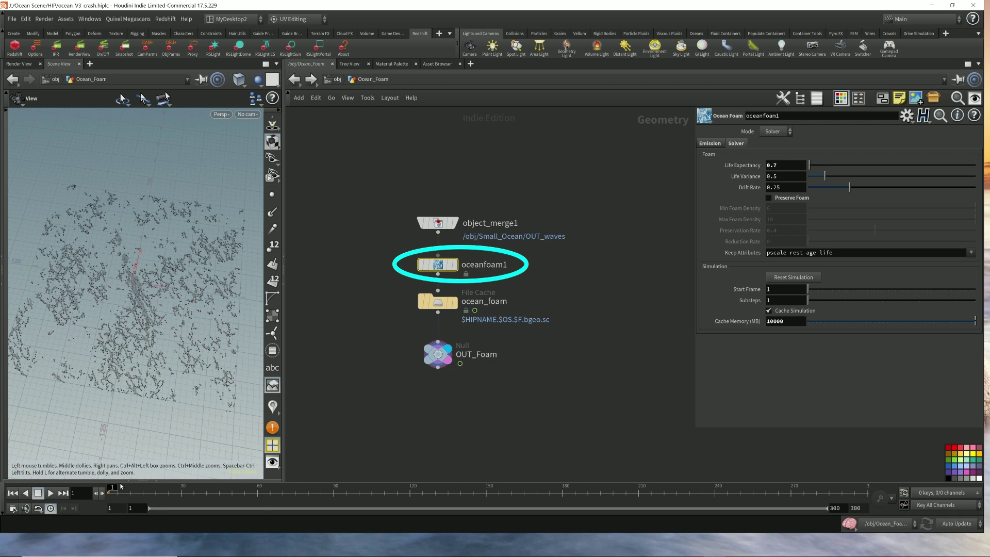
Show the Geometry Spreadsheet and review oceanfoam1's kept attributes: pscale, rest, age and life
click(126, 480)
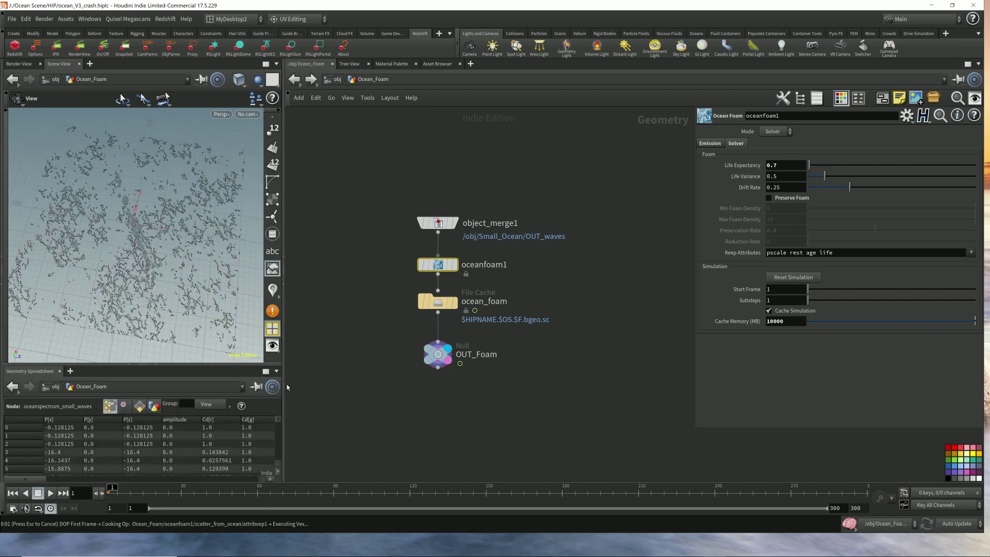
drag(284, 384, 304, 385)
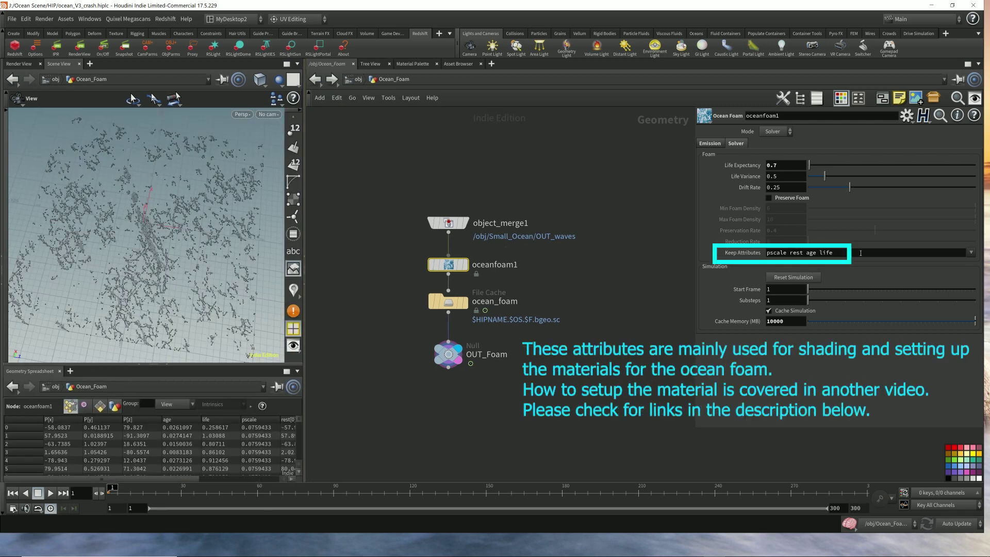
drag(833, 253, 774, 252)
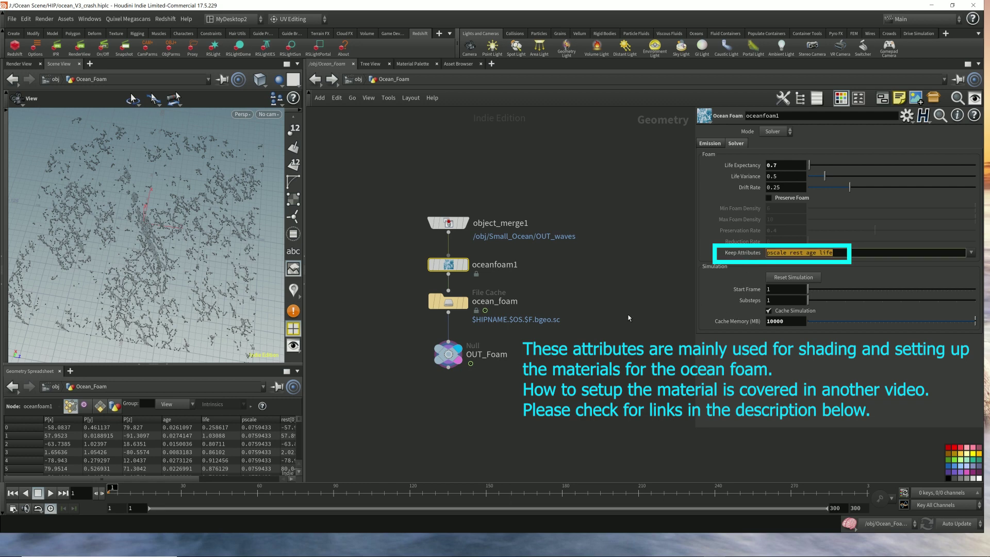
click(591, 334)
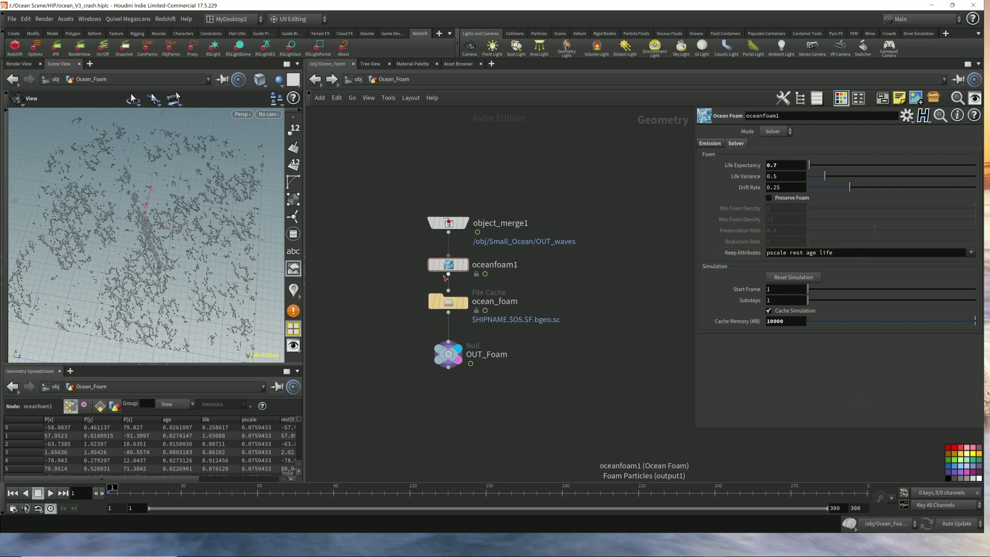
mouse_move(455, 268)
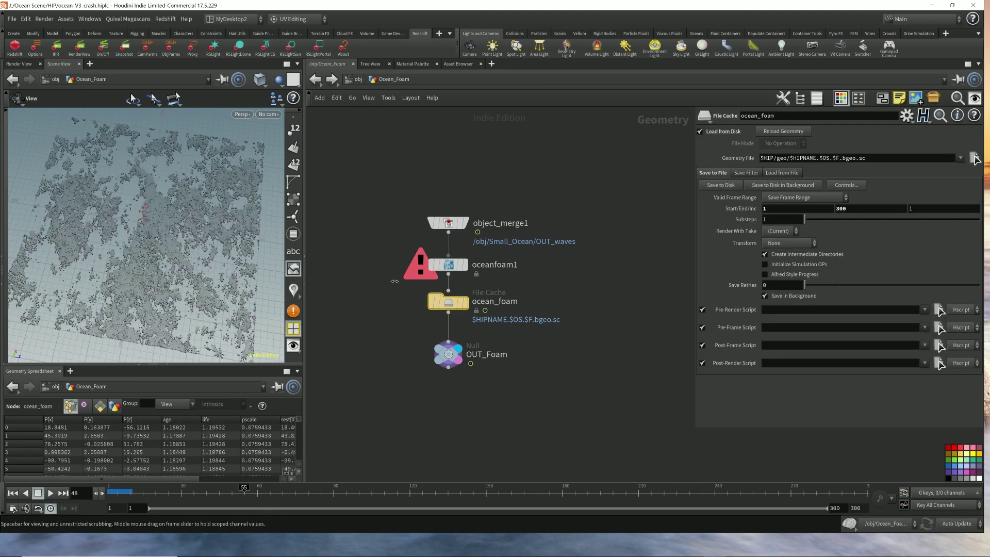
Check the ocean_foam cache node's point count in its info window, then close it
drag(403, 320, 480, 295)
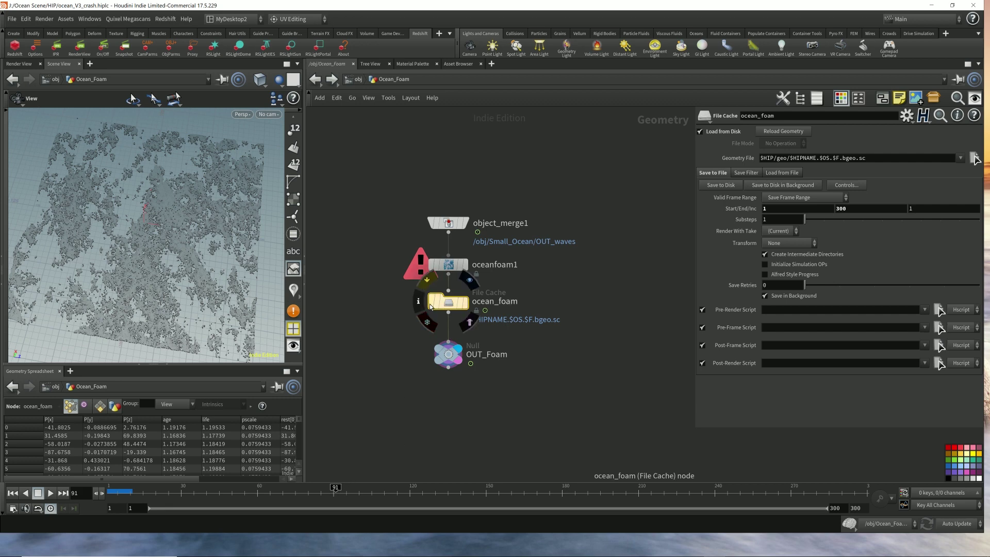
click(415, 333)
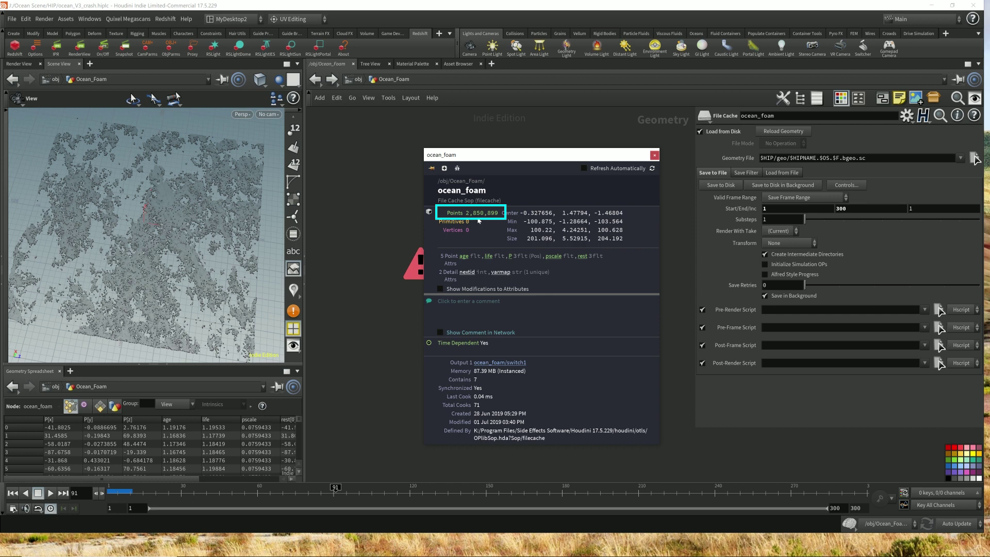
click(653, 155)
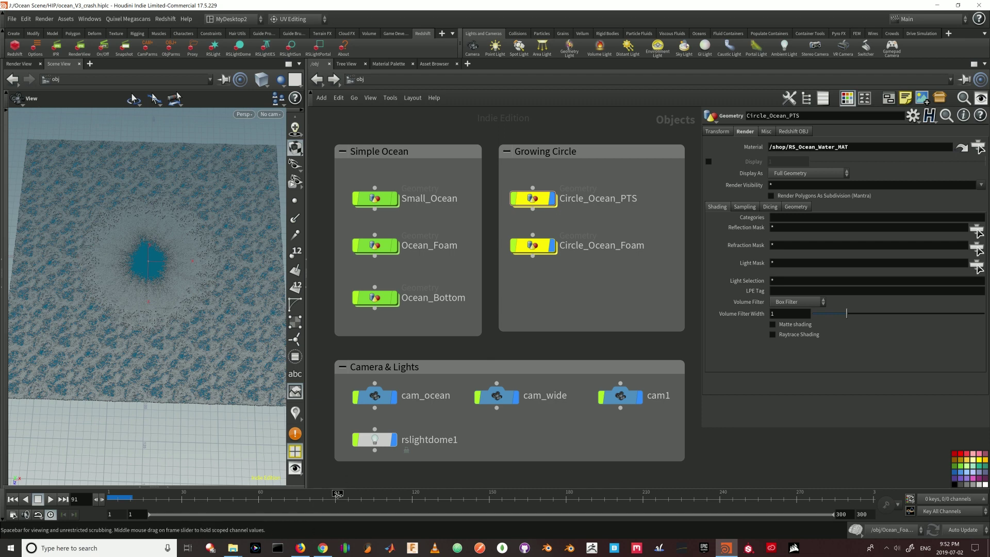
Scrub the timeline to preview the widening hole, then jump back to frame 1
mouse_move(313, 503)
mouse_down()
mouse_move(166, 495)
mouse_move(552, 532)
mouse_up()
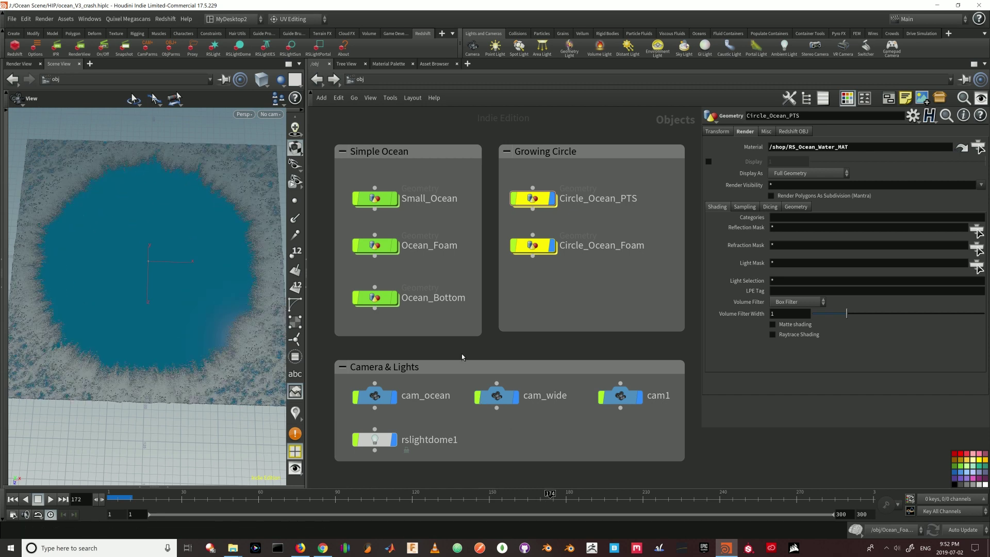
double_click(76, 499)
text(1)
key(Return)
Inside Circle_Ocean_PTS, display circle1, then resample1, then grows1 in the viewport
double_click(532, 199)
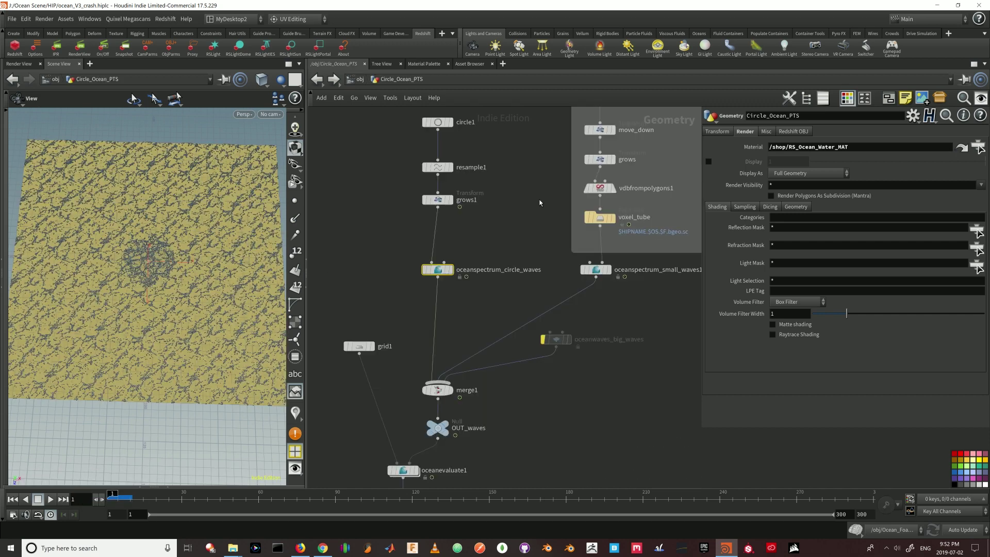
middle_drag(519, 179, 535, 240)
click(459, 192)
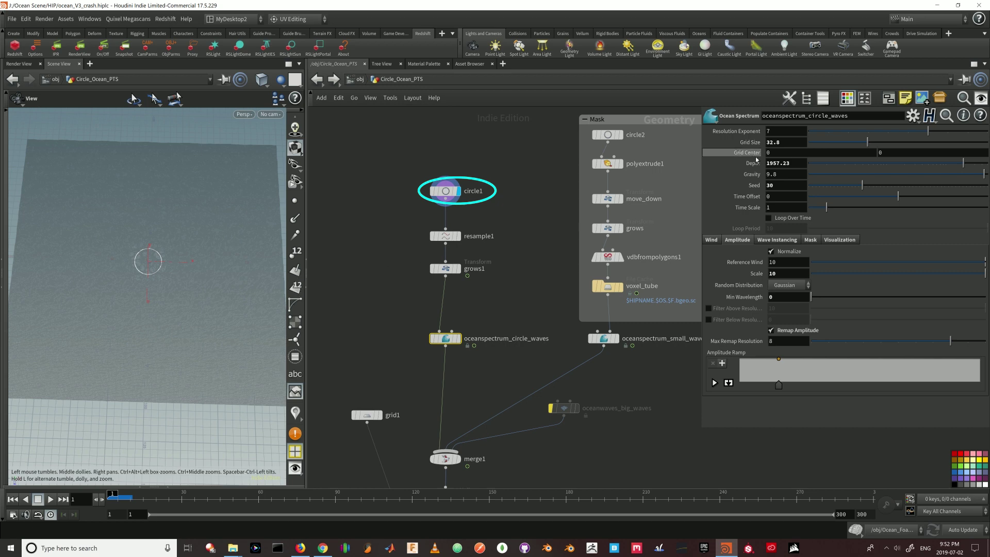
drag(380, 154, 527, 213)
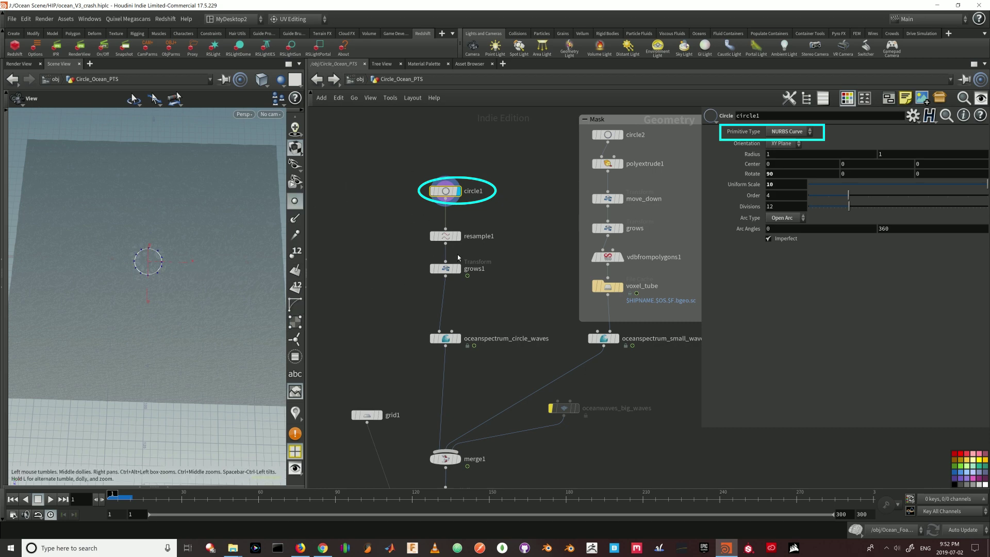
click(458, 236)
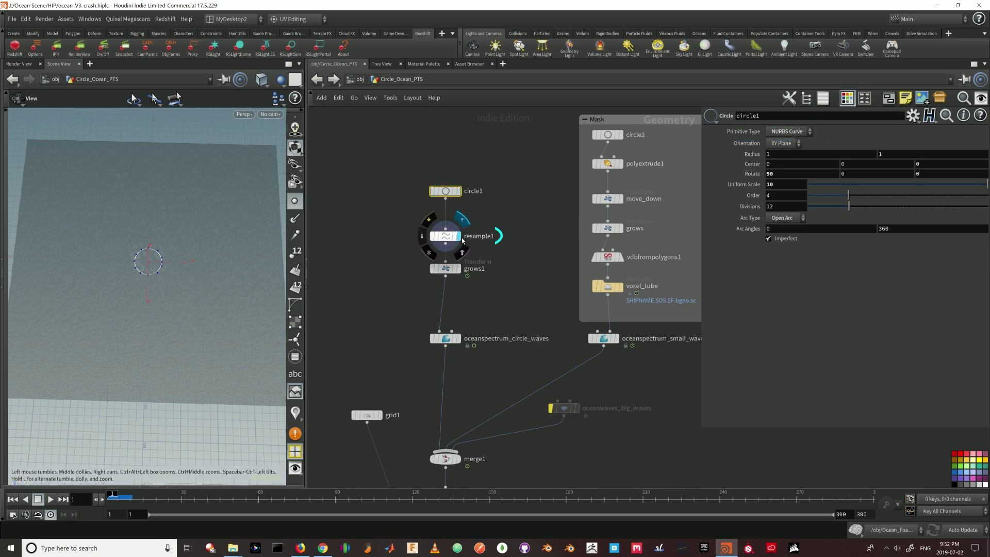
click(454, 269)
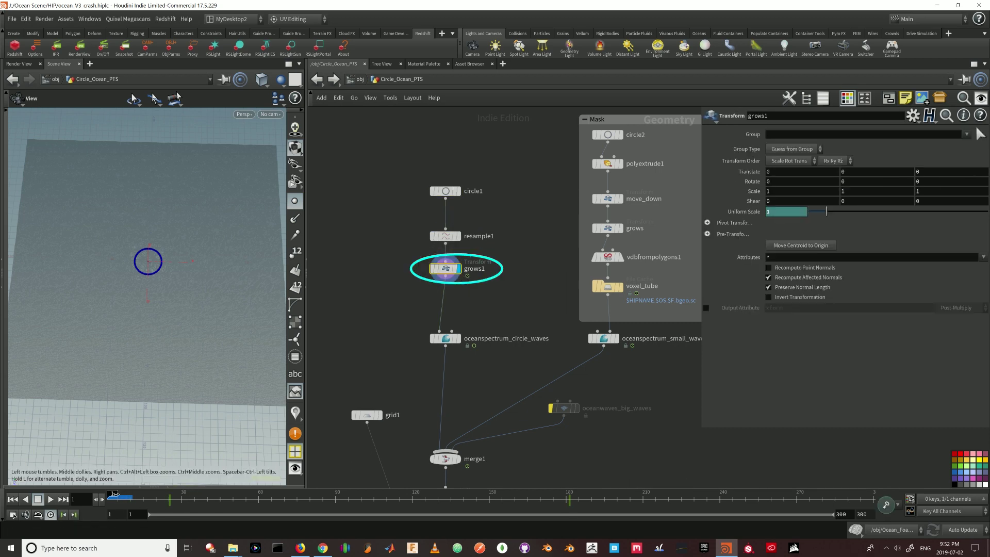
Watch the circle grow over the animation, return to frame 1, and select oceanspectrum_circle_waves
drag(126, 494, 561, 519)
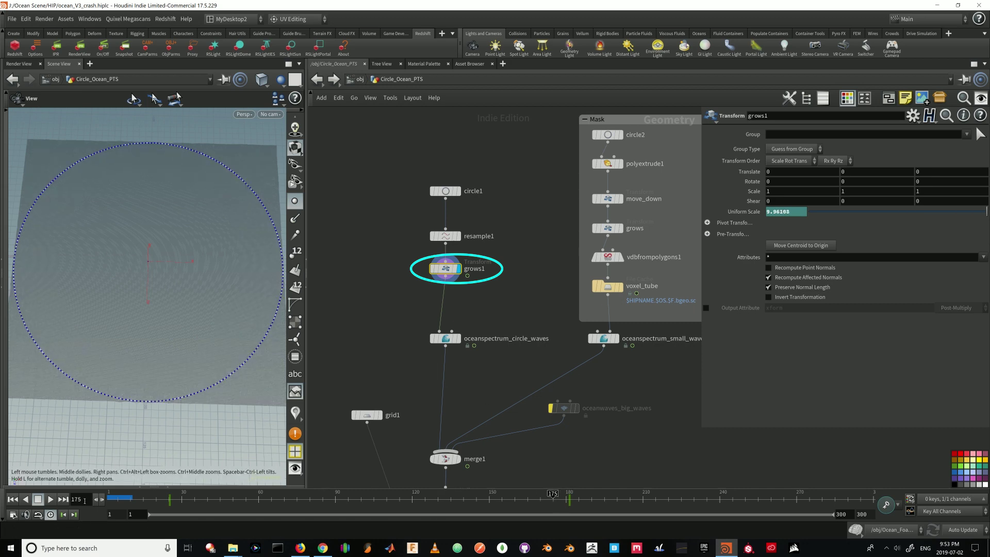
key(Return)
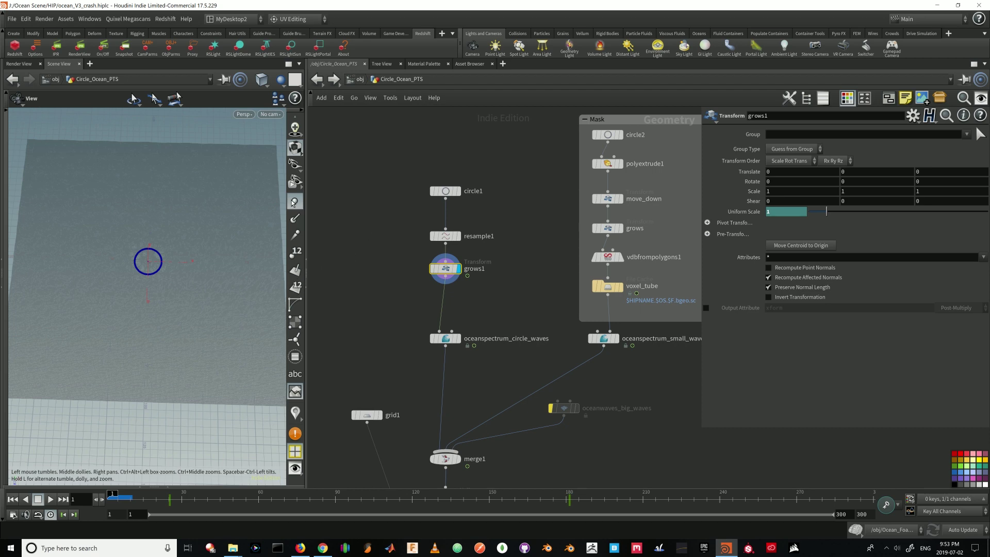
middle_drag(409, 367, 406, 361)
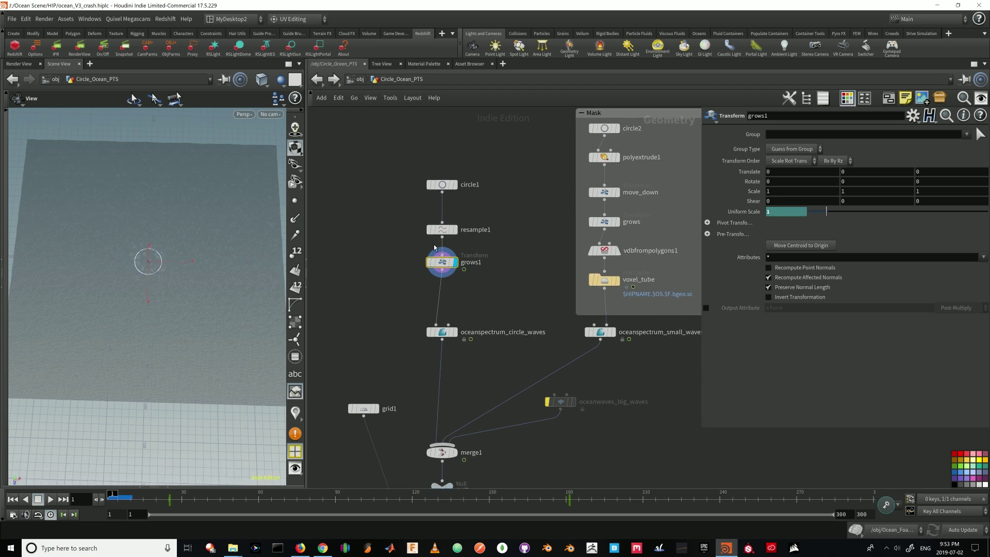
drag(378, 312, 521, 345)
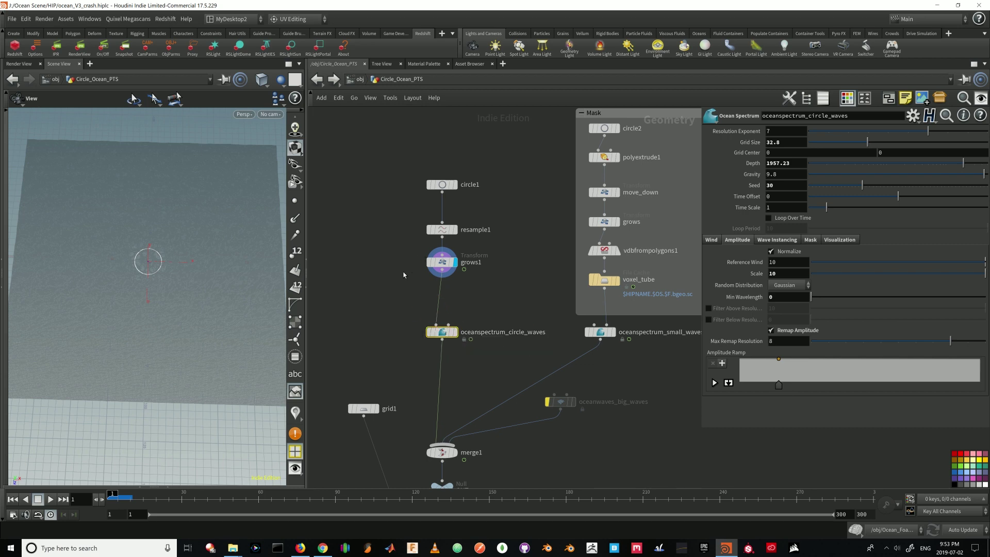
Cut the small_waves1 and big_waves wires so merge1 receives only the circle waves
click(477, 259)
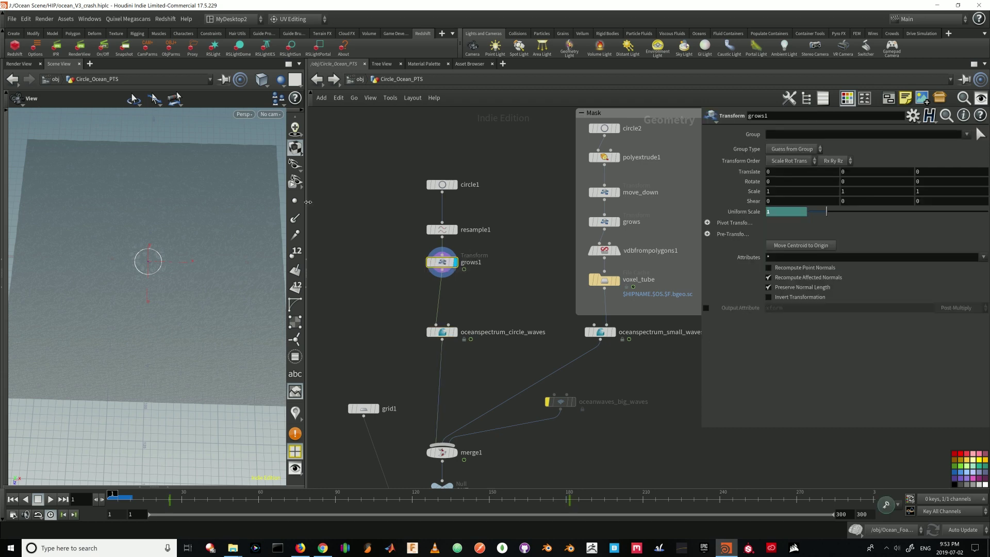
middle_drag(469, 346, 462, 271)
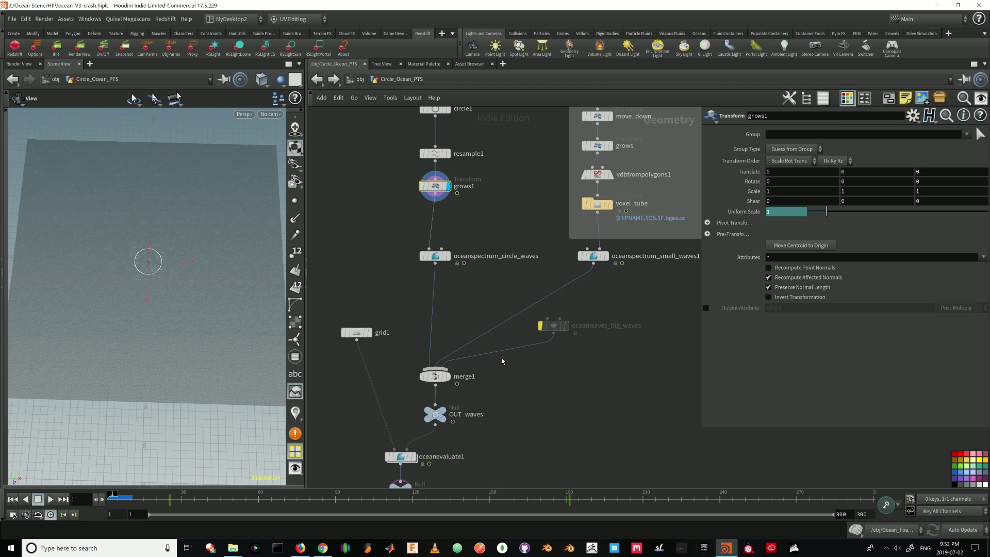
mouse_move(465, 276)
mouse_down()
mouse_move(425, 238)
mouse_move(412, 241)
mouse_up()
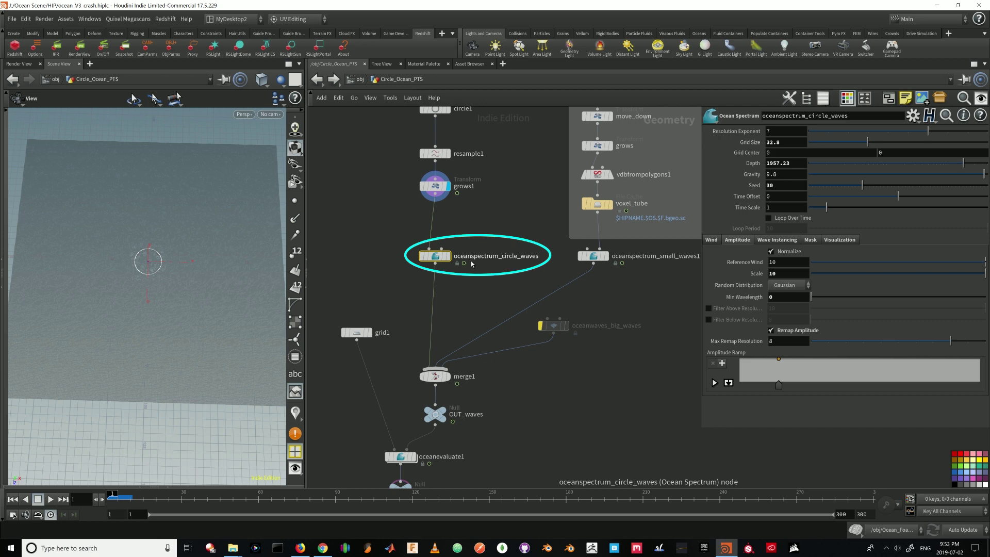
key(y)
drag(536, 302, 495, 389)
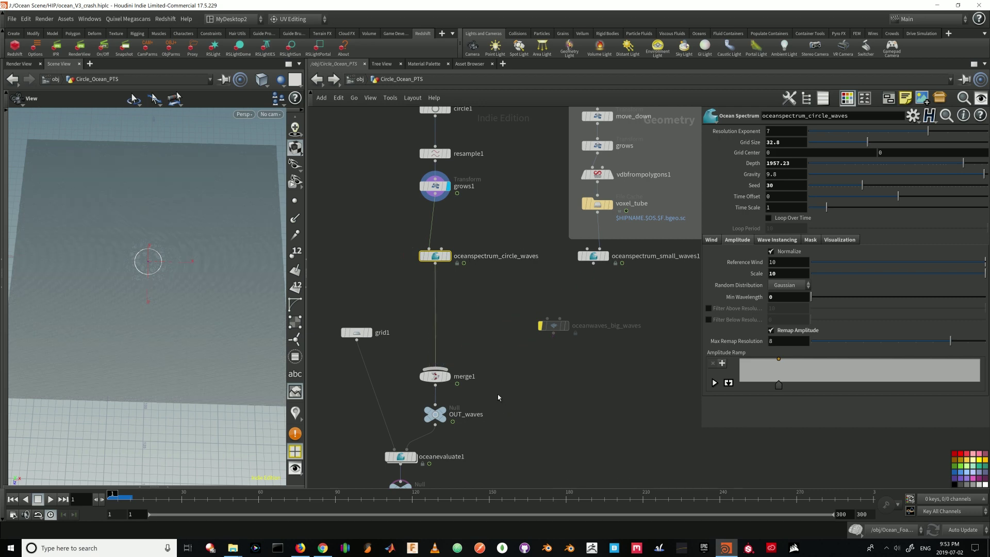
Display OUT_Ocean, watch the wave ring expand, then return to frame 1
middle_drag(509, 448, 501, 395)
click(400, 437)
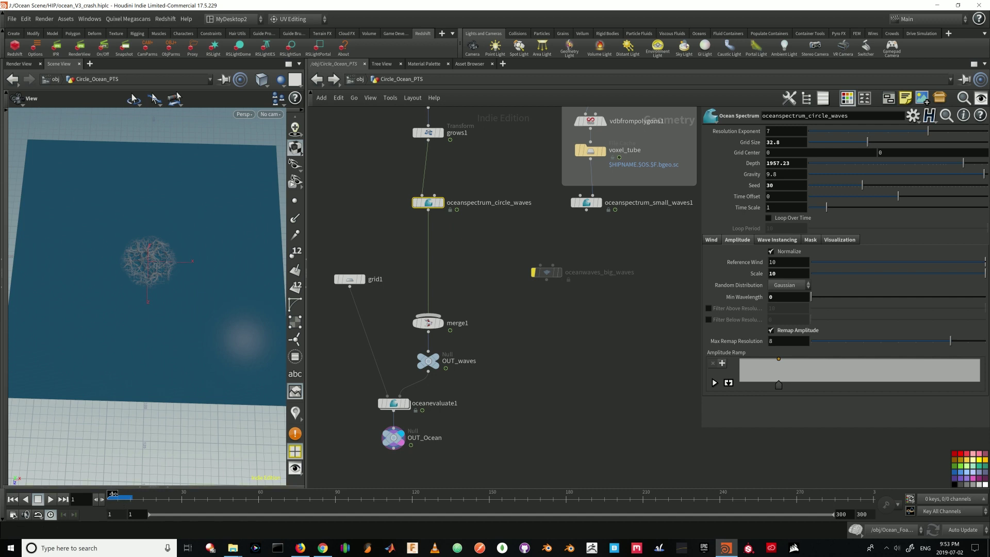
drag(118, 493, 477, 524)
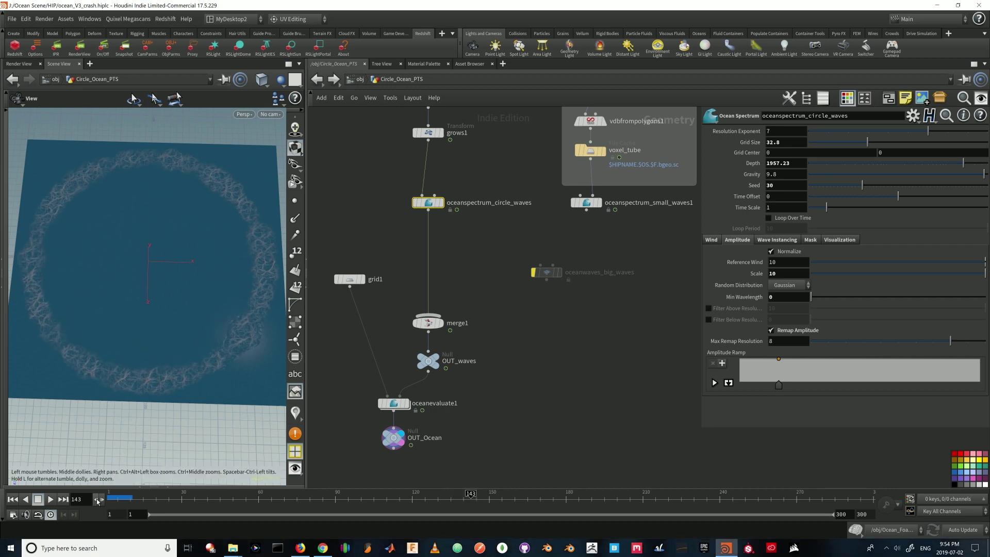
text(1)
key(Return)
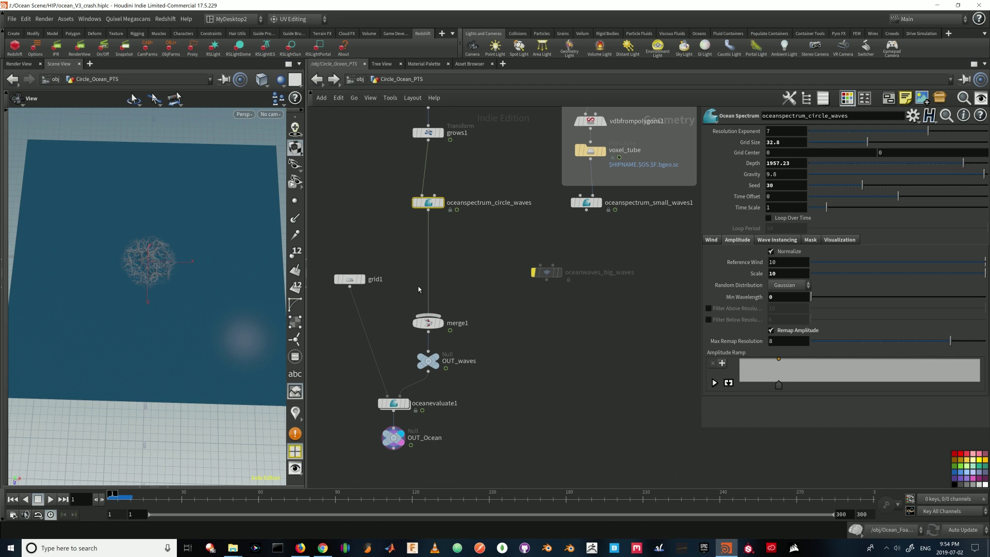
Swap merge1's input from the circle waves to oceanspectrum_small_waves1
drag(421, 265, 435, 266)
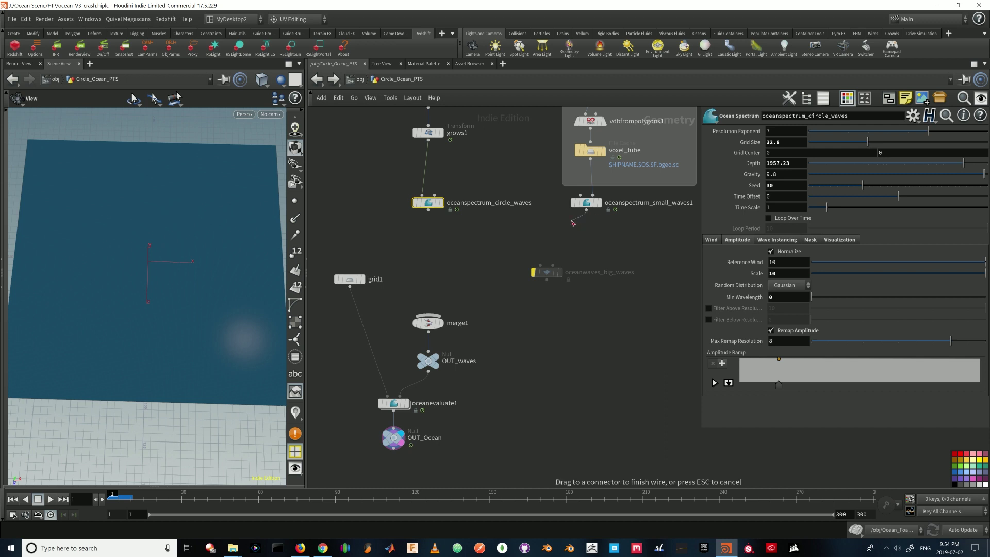
drag(586, 210, 427, 315)
drag(612, 231, 569, 195)
Step down the Mask chain, displaying circle2, polyextrude1's extruded disc, move_down and grows
middle_drag(632, 246, 525, 390)
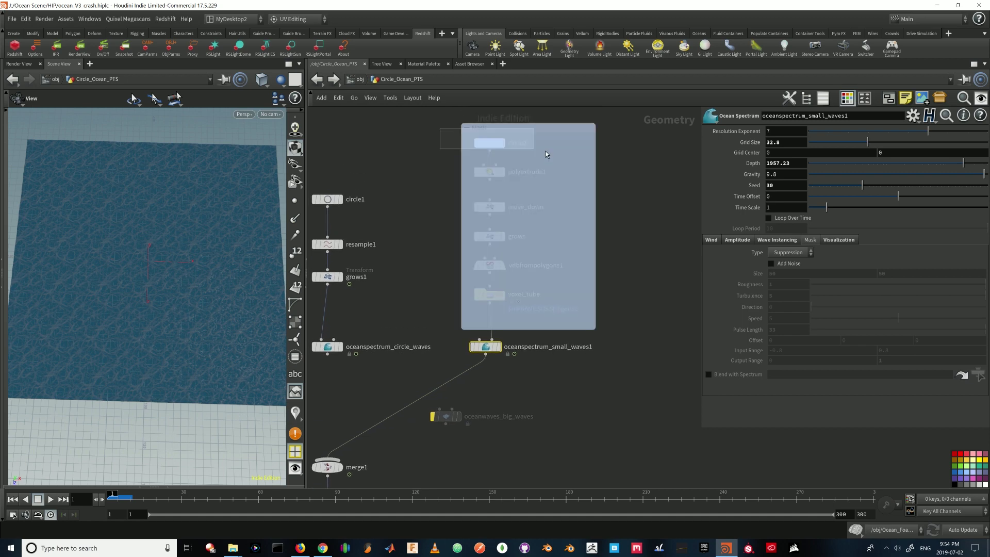
click(489, 142)
click(503, 142)
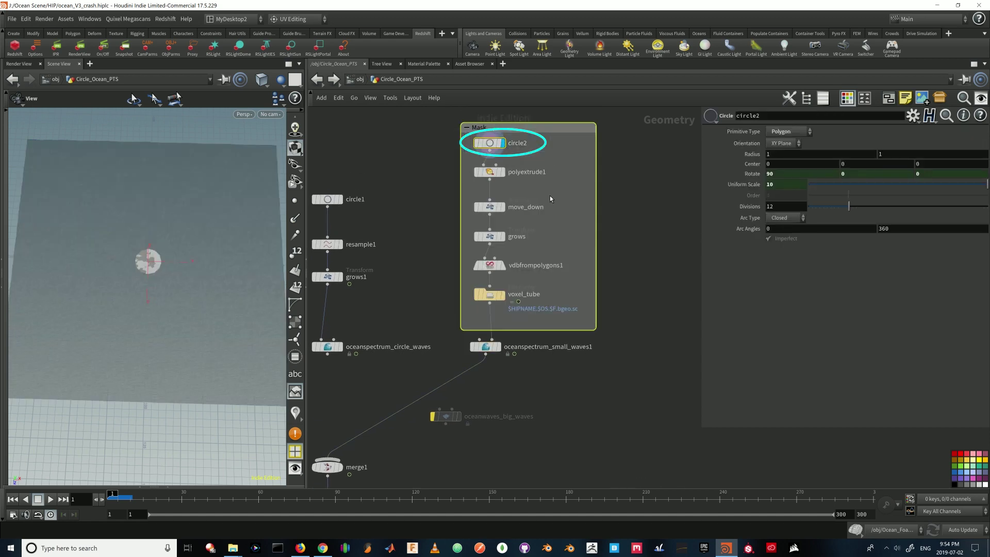
click(502, 173)
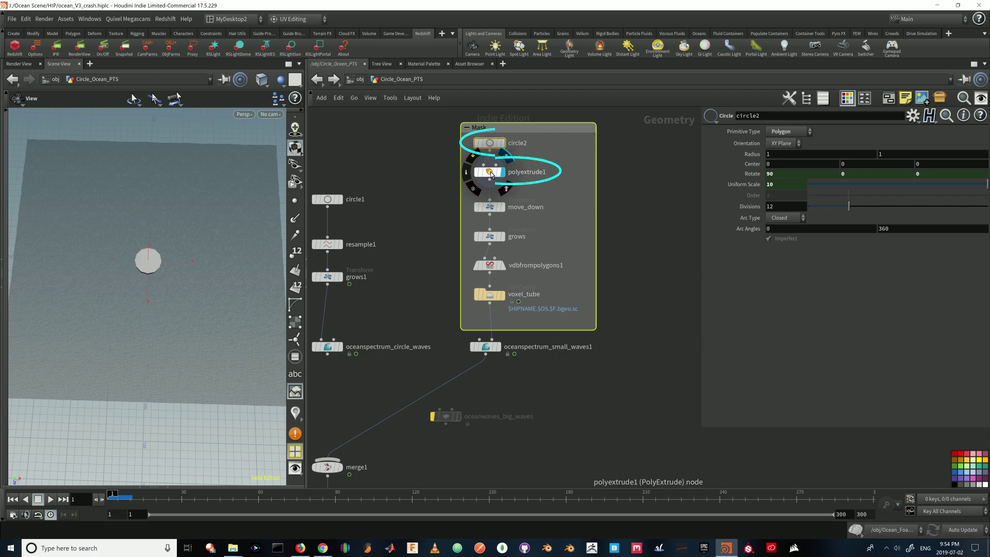
click(499, 174)
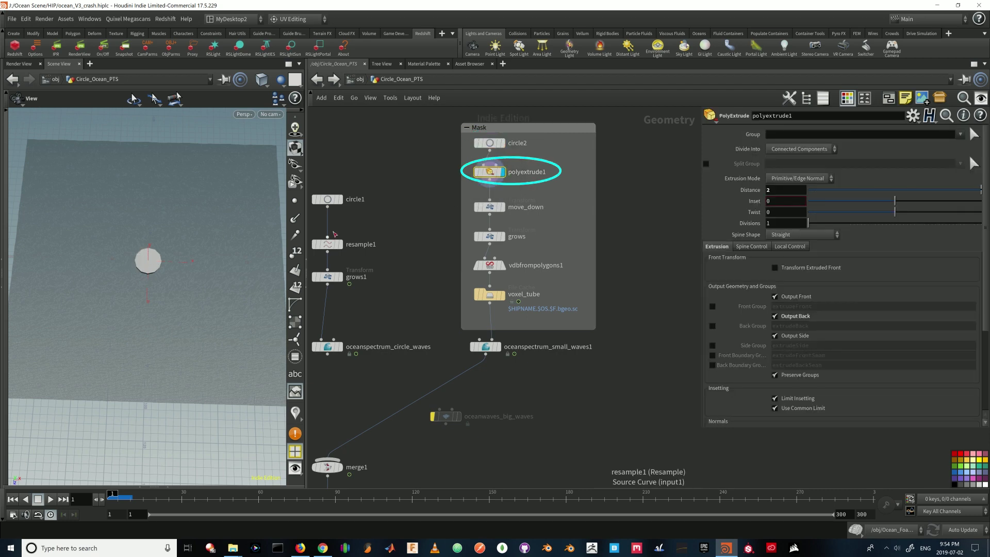
drag(222, 222, 231, 255)
click(500, 201)
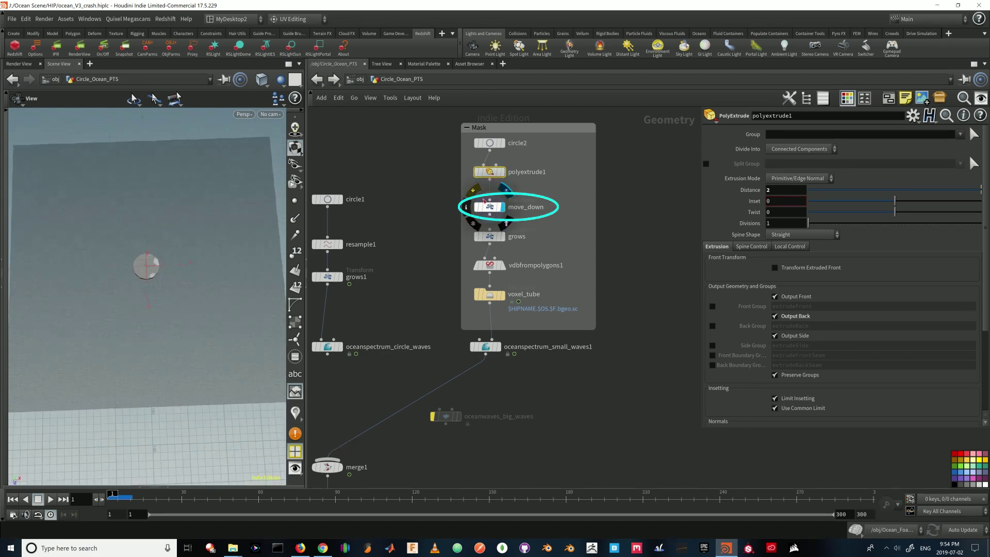
click(503, 236)
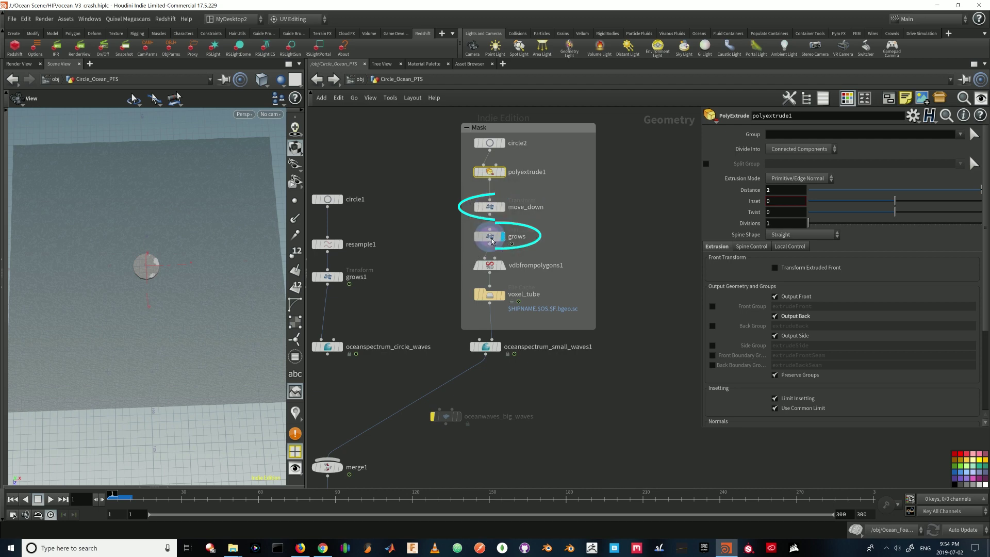
click(489, 236)
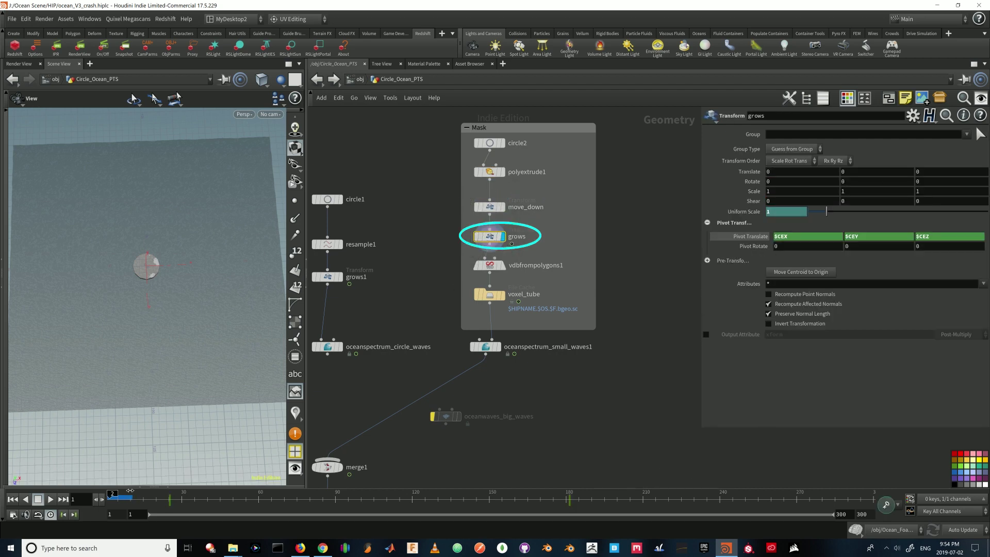
Scrub to watch grows scale the circle, return to frame 1, and inspect vdbfrompolygons1
drag(143, 497, 414, 497)
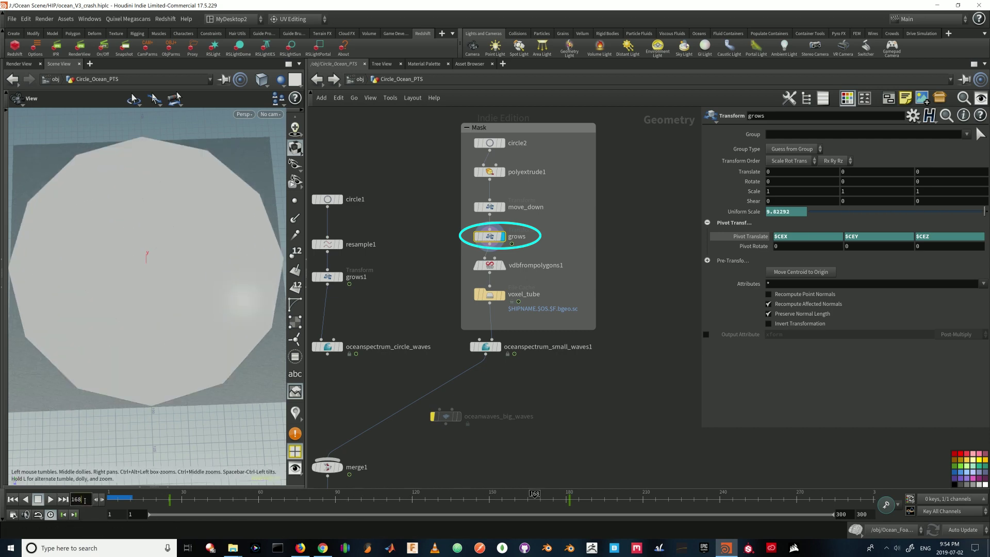
click(13, 498)
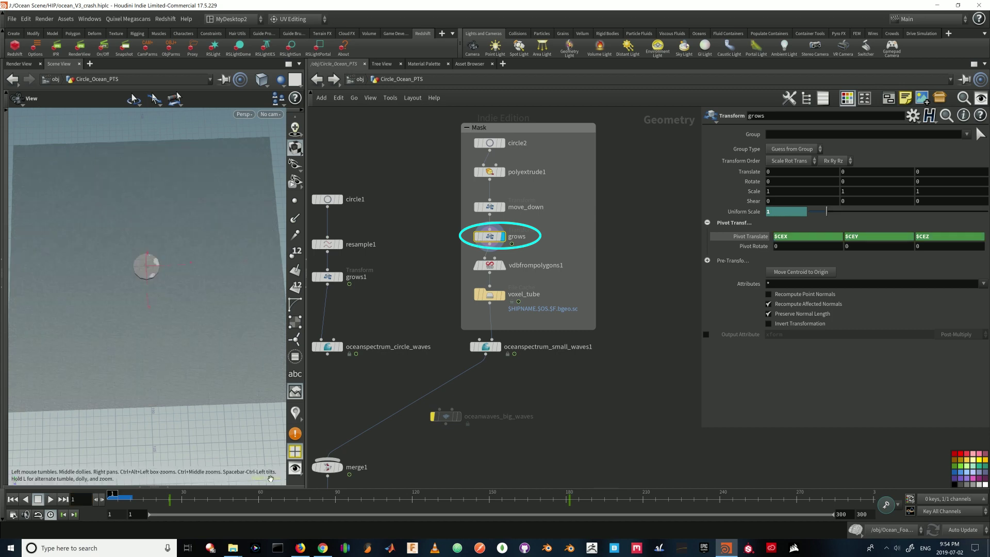
mouse_move(502, 264)
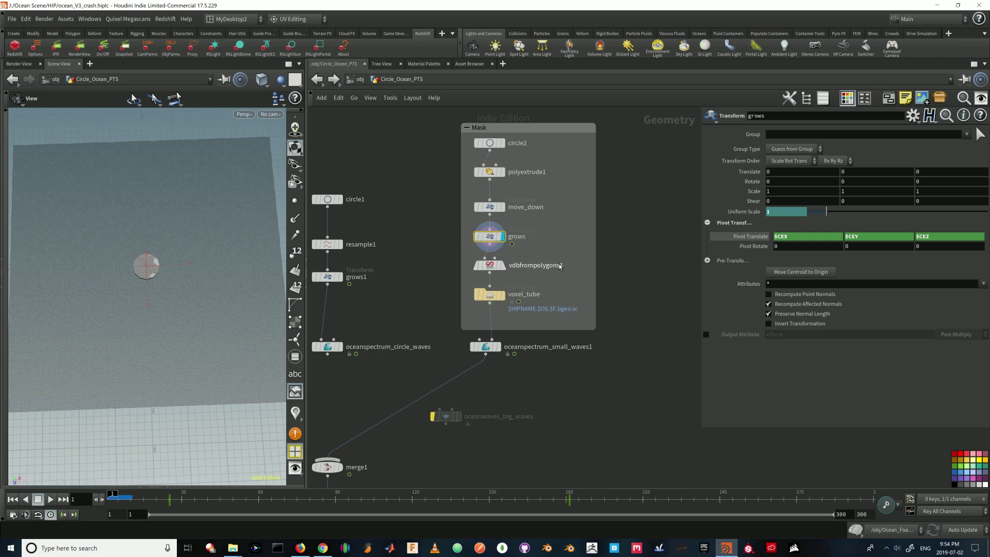
click(491, 267)
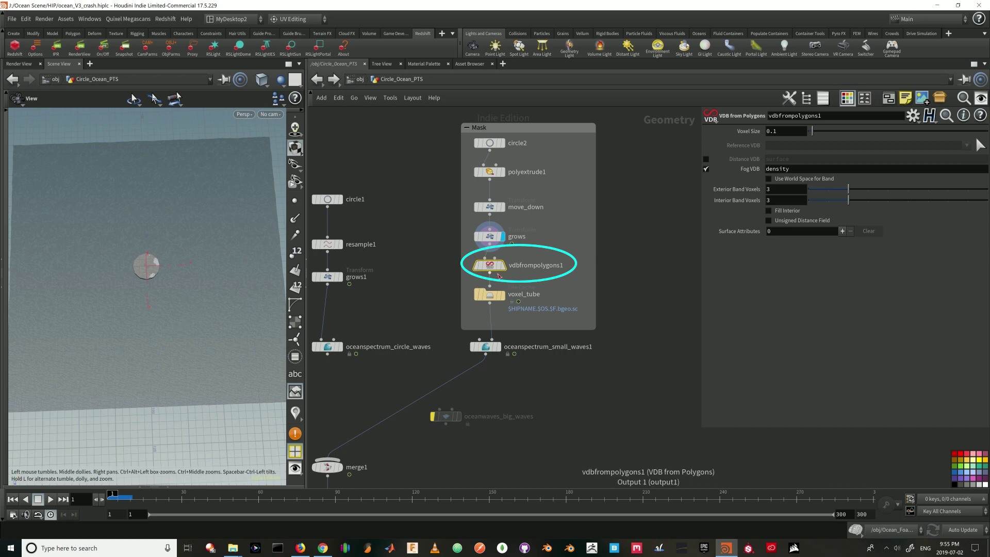
drag(535, 275, 447, 255)
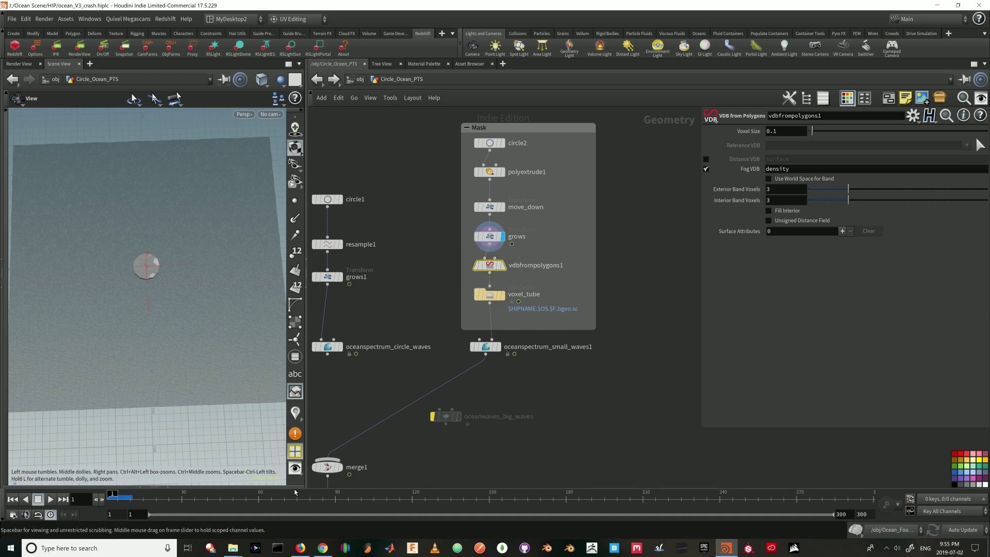
Inspect and display the voxel_tube cache, then open oceanspectrum_small_waves1's parameters
click(496, 297)
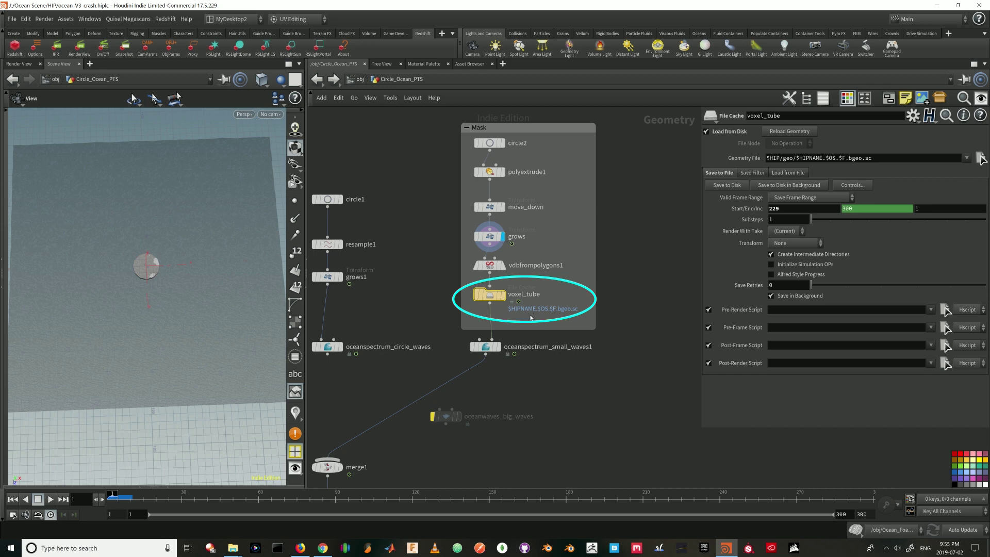
mouse_move(504, 302)
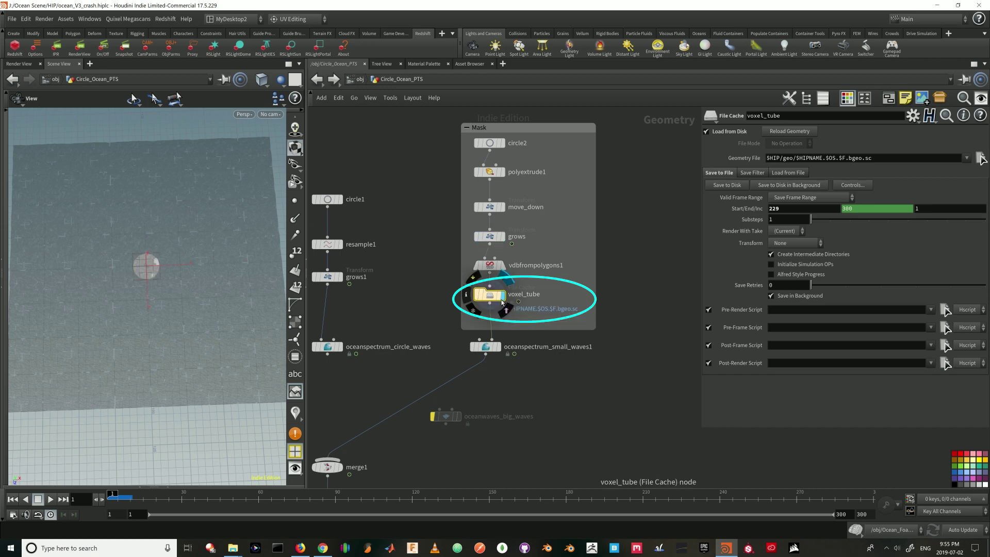
click(502, 297)
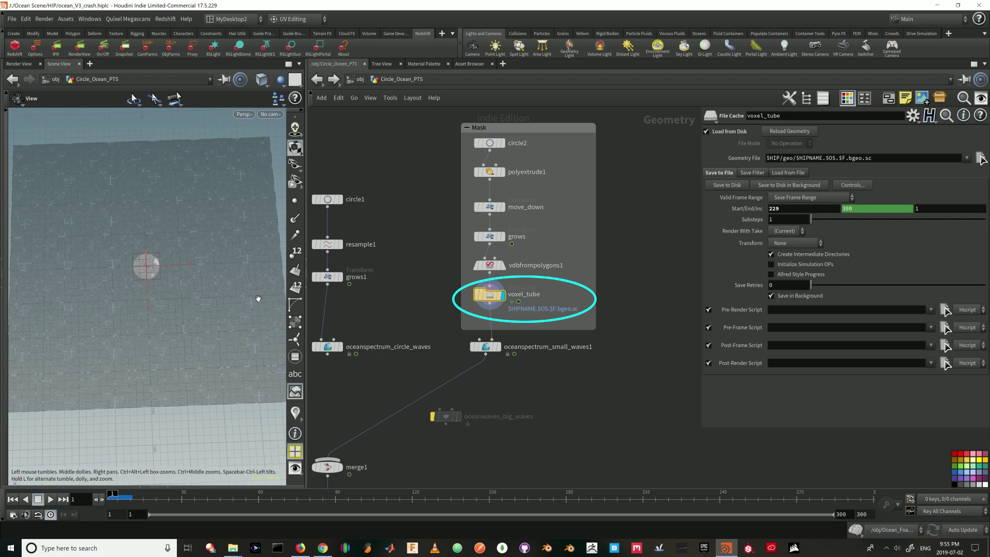
click(485, 347)
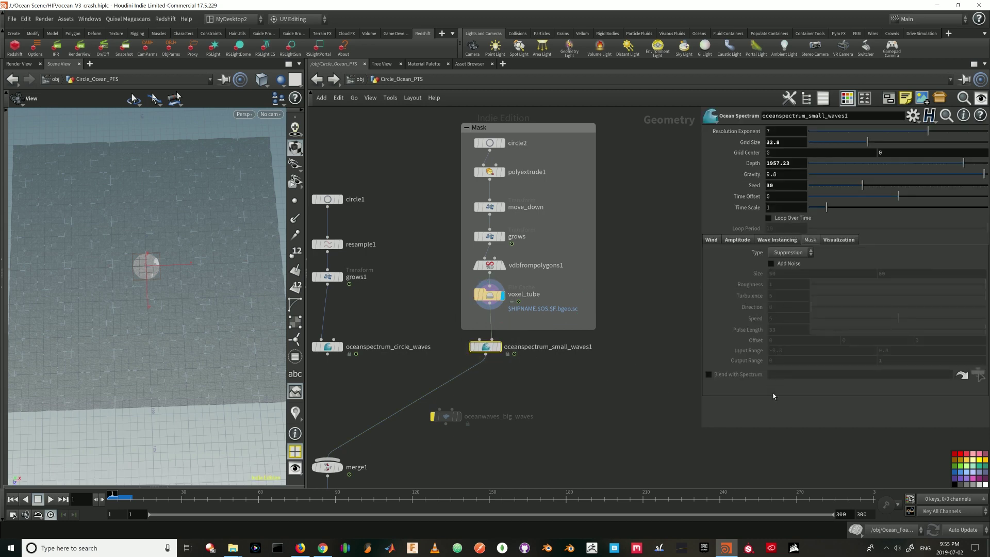
Display OUT_Ocean and widen the Mask network box
scroll(479, 363, down, 3)
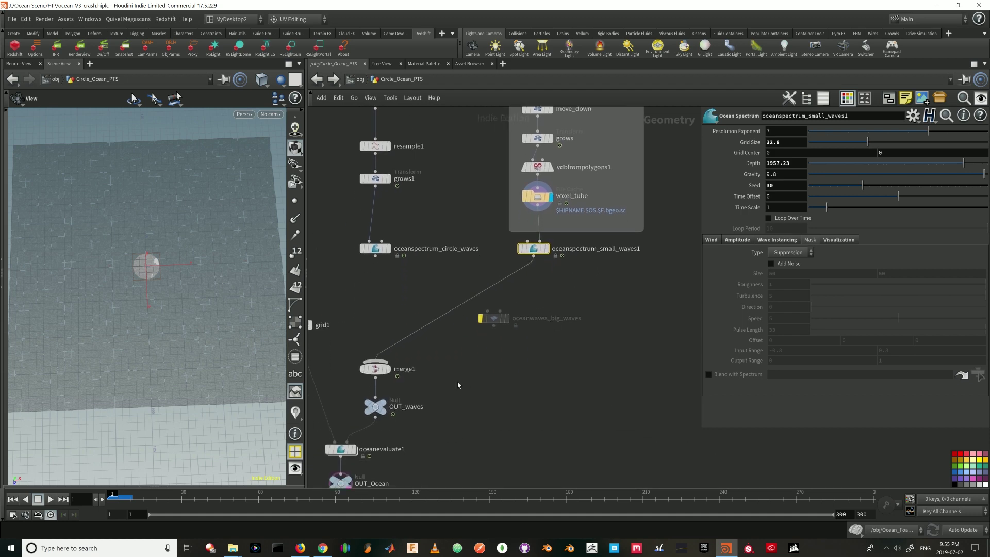
click(367, 466)
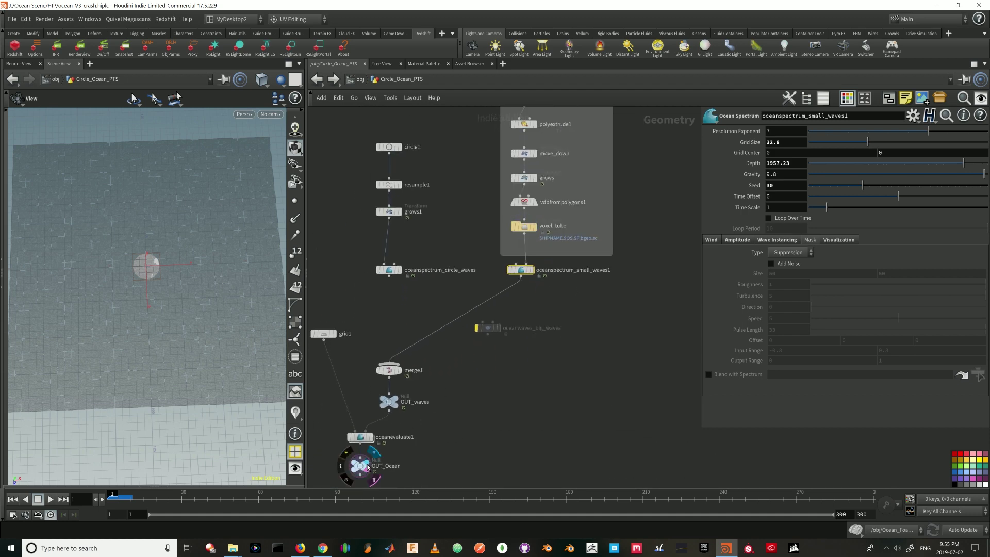
scroll(529, 355, up, 4)
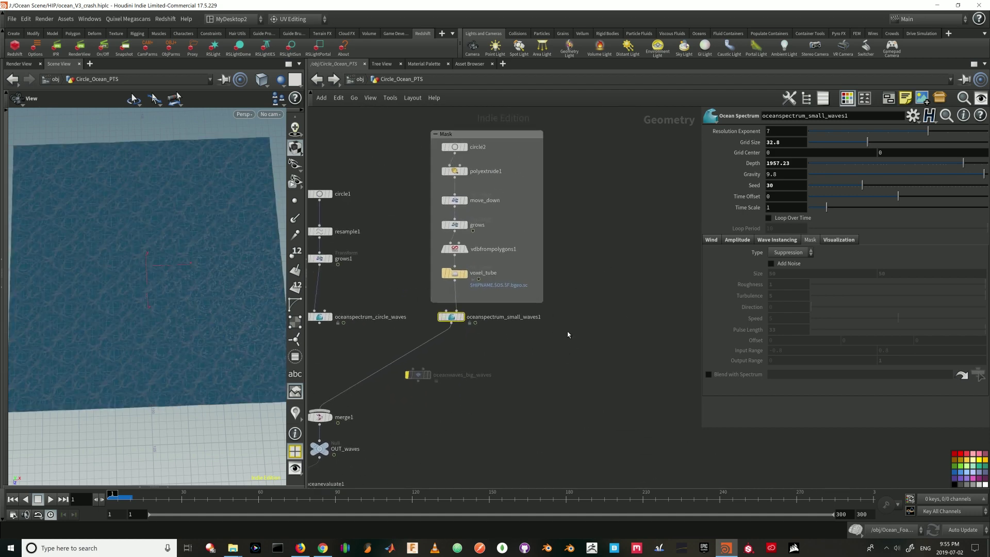
mouse_move(415, 274)
mouse_down()
mouse_move(425, 269)
mouse_move(404, 262)
mouse_up()
Preview voxel_tube, check oceanspectrum_small_waves1's Mask input, then display OUT_Ocean again
click(449, 250)
scroll(485, 264, down, 2)
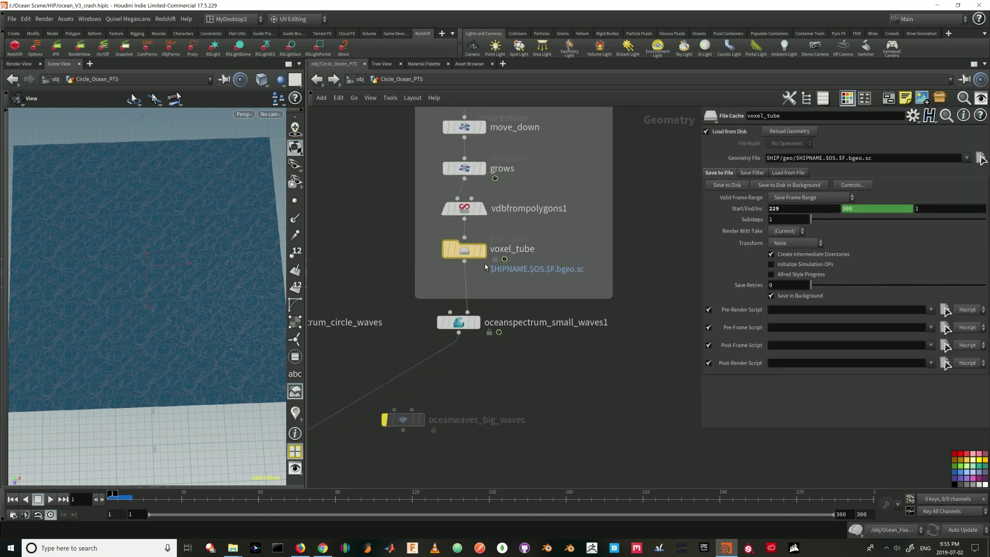
click(478, 253)
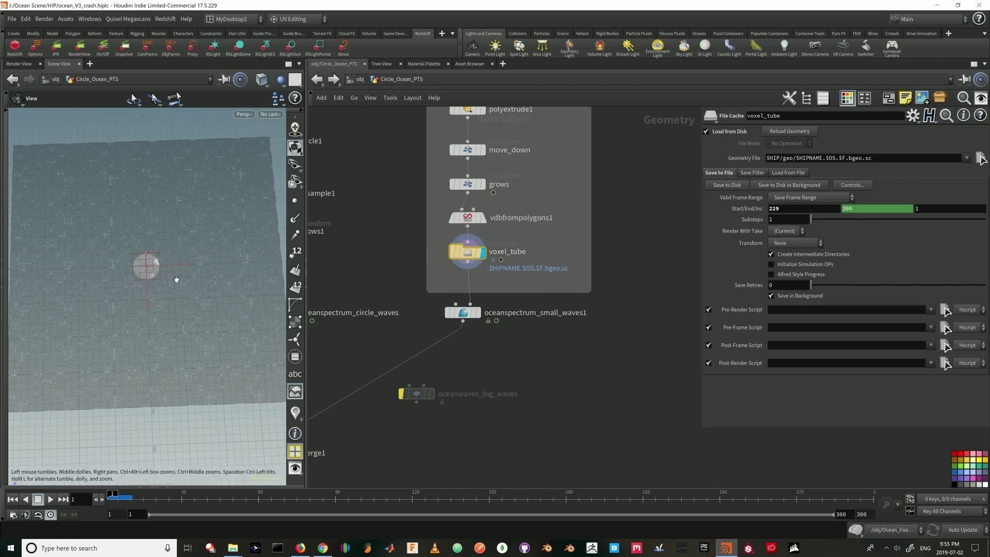
mouse_move(151, 275)
mouse_down()
mouse_move(156, 231)
mouse_move(155, 288)
mouse_up()
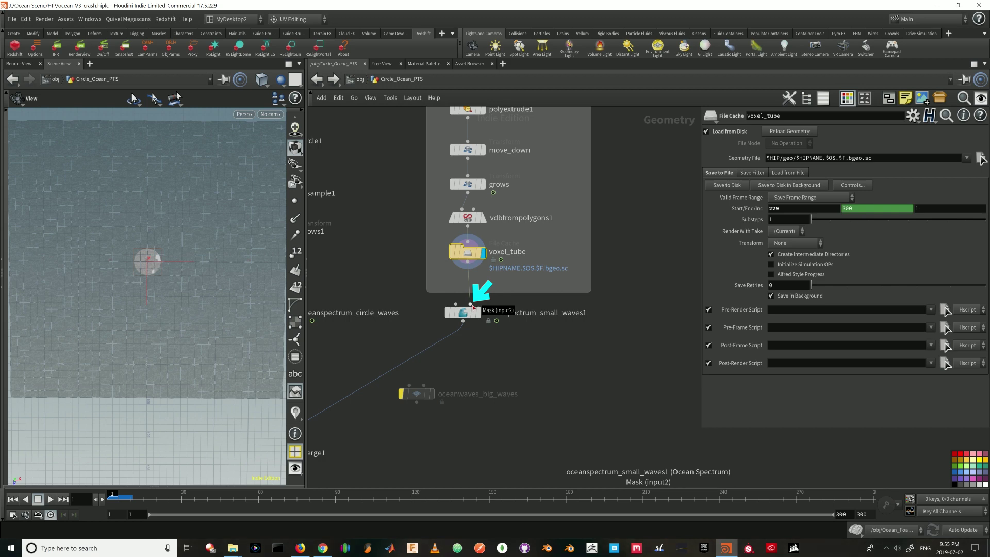
click(464, 312)
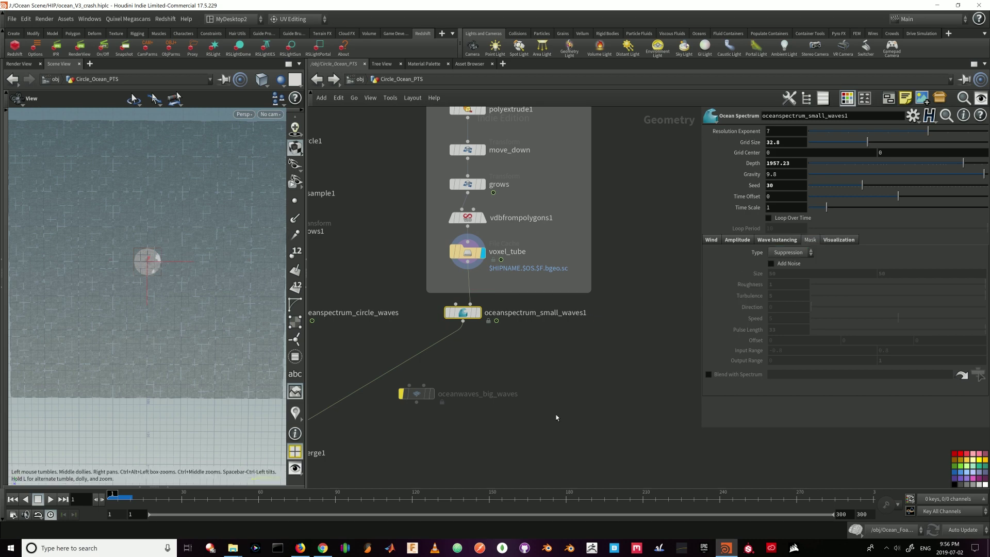
scroll(552, 413, down, 5)
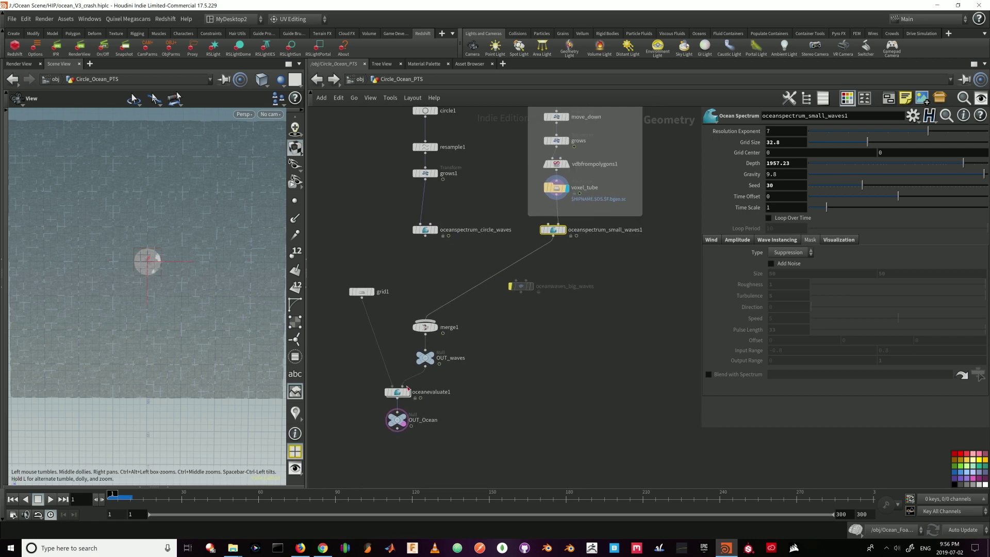
click(404, 416)
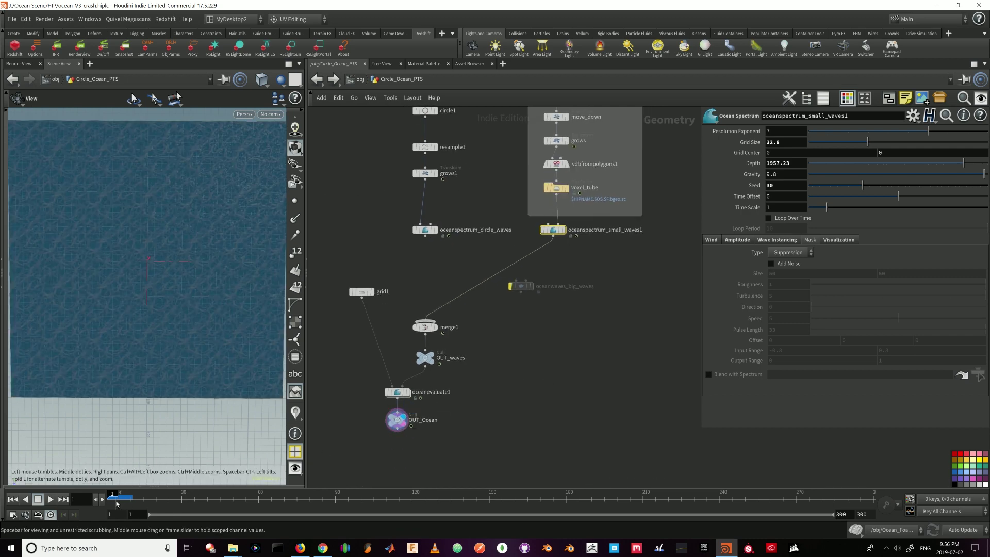
Play the small-waves animation, return to frame 1, and wire oceanspectrum_circle_waves into merge1
key(Up)
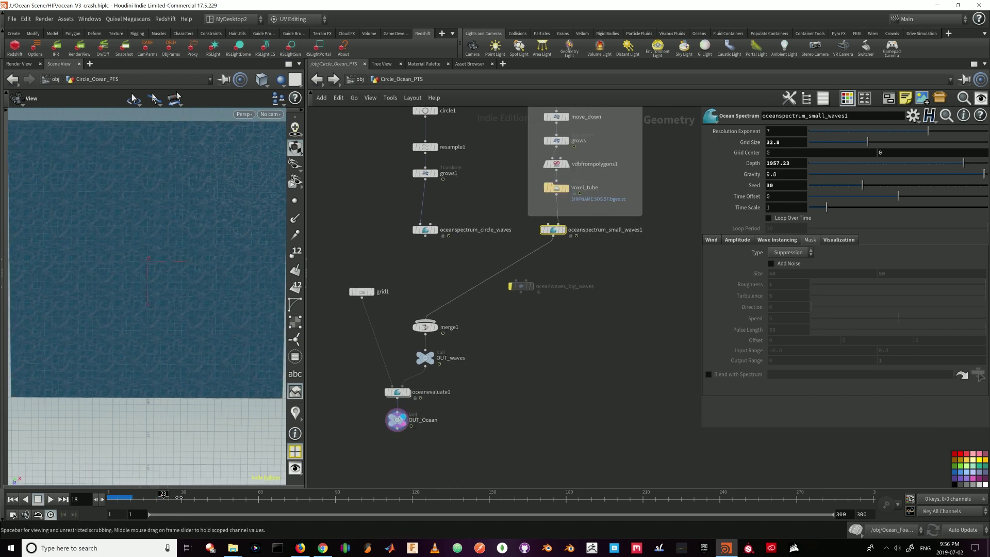
drag(286, 499, 530, 499)
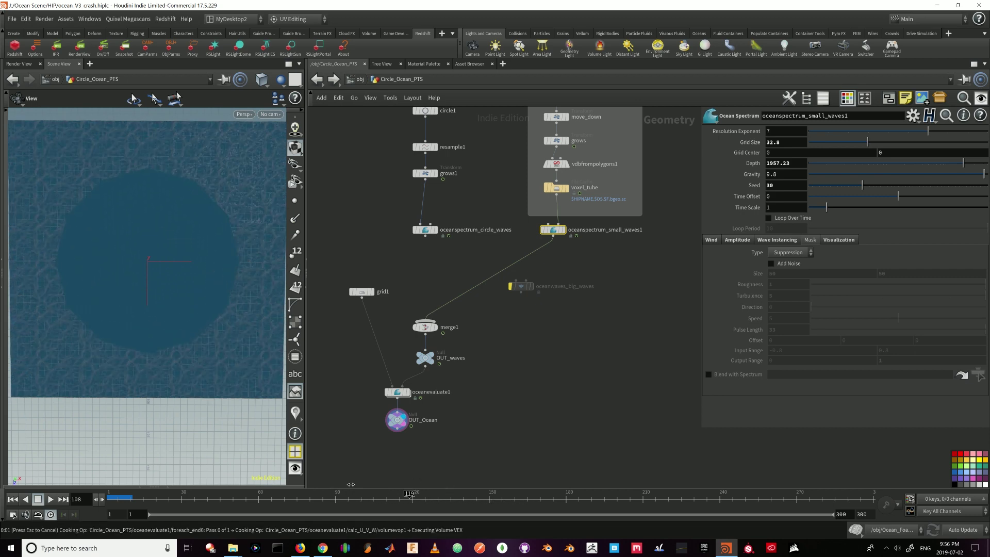
double_click(77, 499)
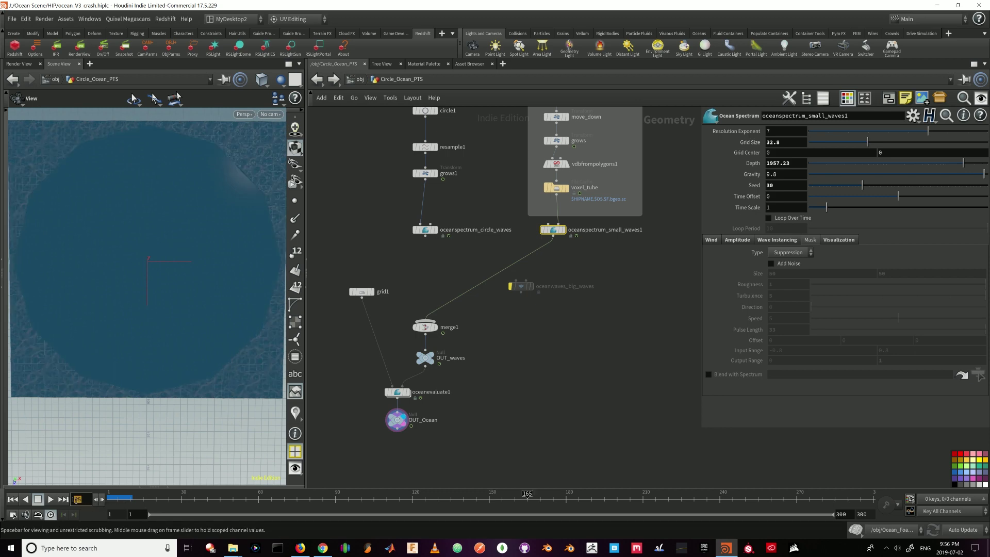
text(1)
key(Return)
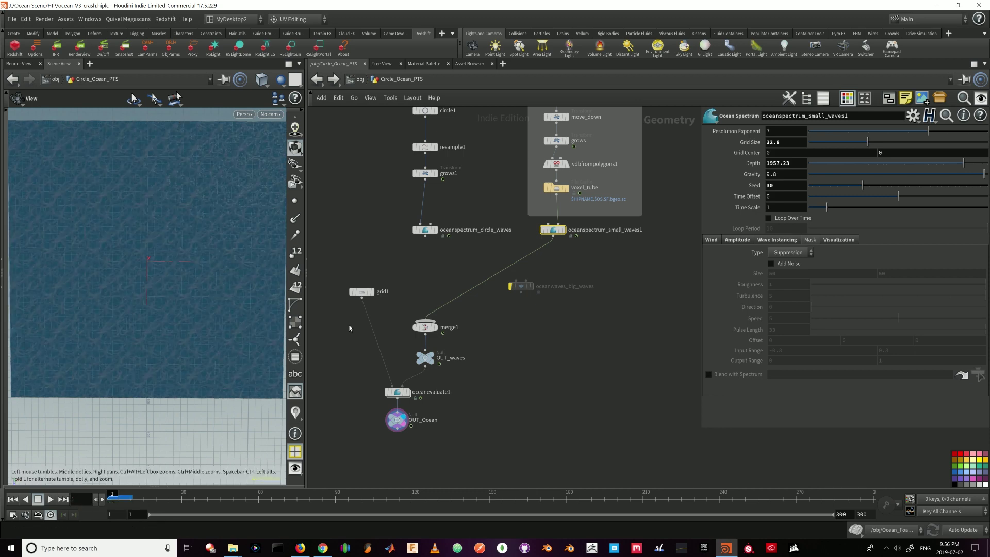
mouse_move(408, 251)
mouse_down()
mouse_move(465, 216)
mouse_move(597, 220)
mouse_up()
drag(428, 240, 427, 340)
Move oceanspectrum_circle_waves first in merge1's inputs, then play oceanevaluate1 to frame 127
click(426, 327)
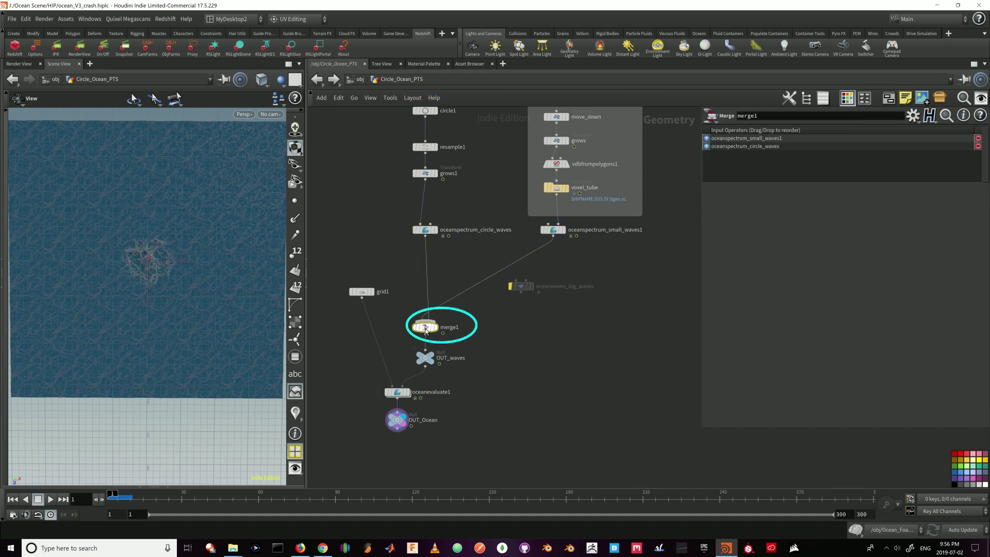
drag(711, 146, 710, 138)
middle_drag(503, 351, 504, 310)
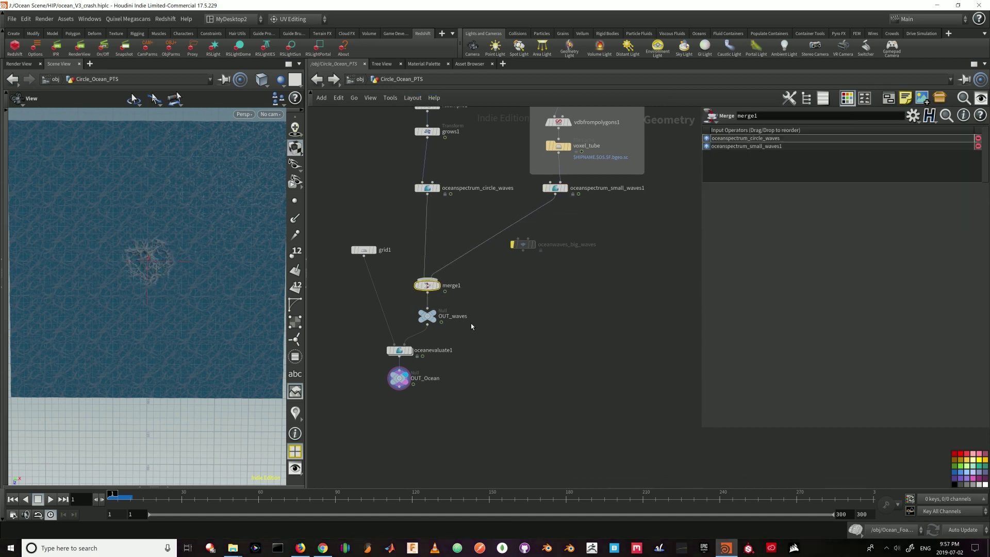
click(399, 351)
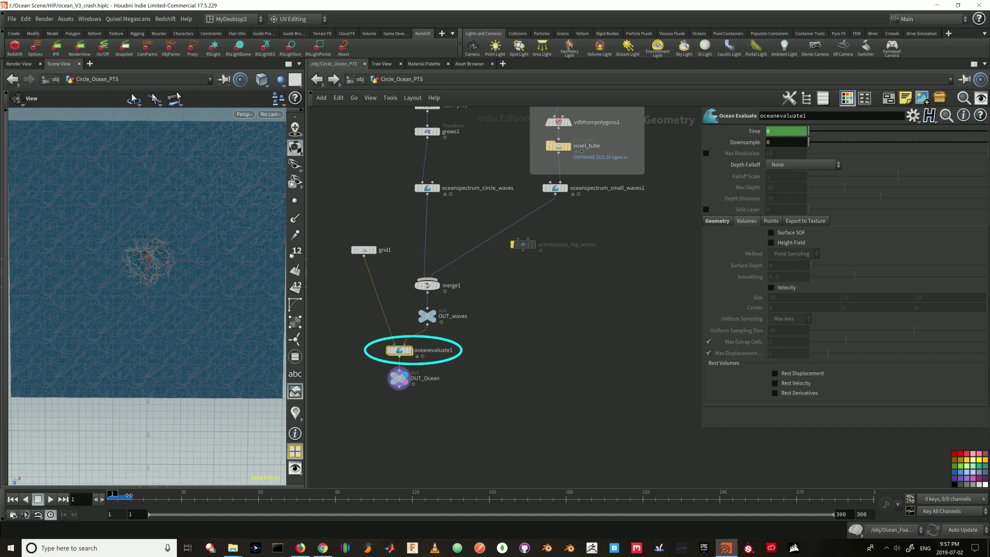
drag(131, 495, 433, 501)
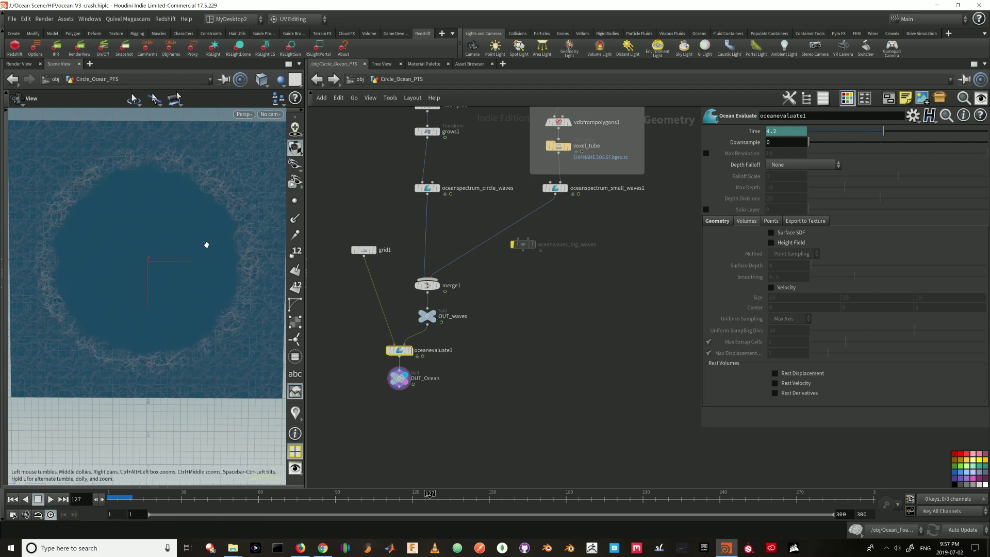